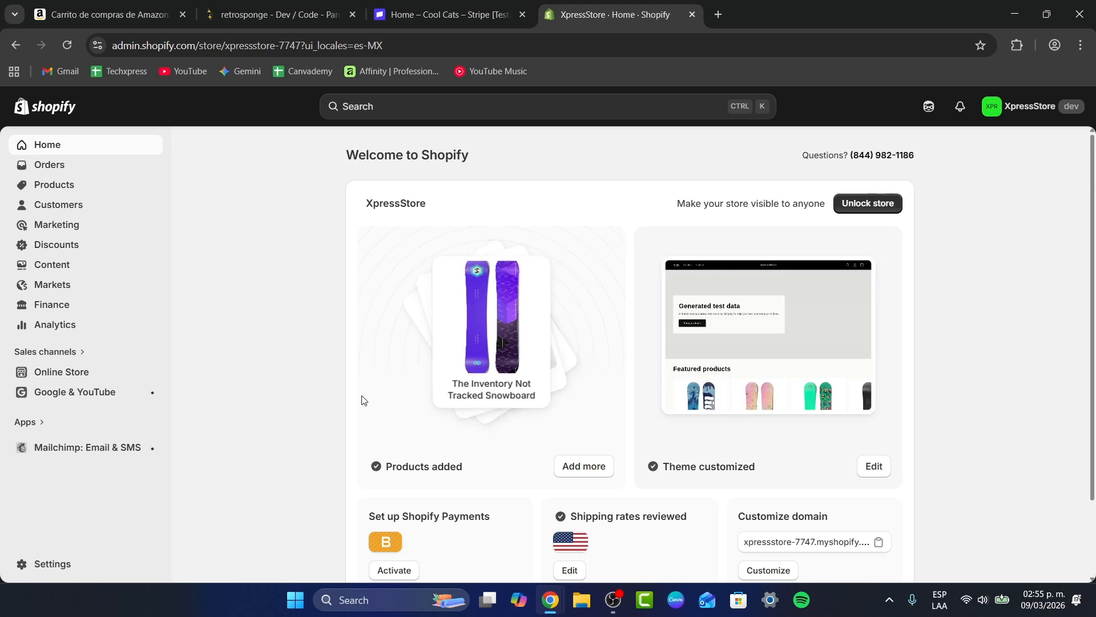
# Open the store's payment settings and start setting up Shopify Payments in place of the test gateway
pyautogui.click(57, 563)
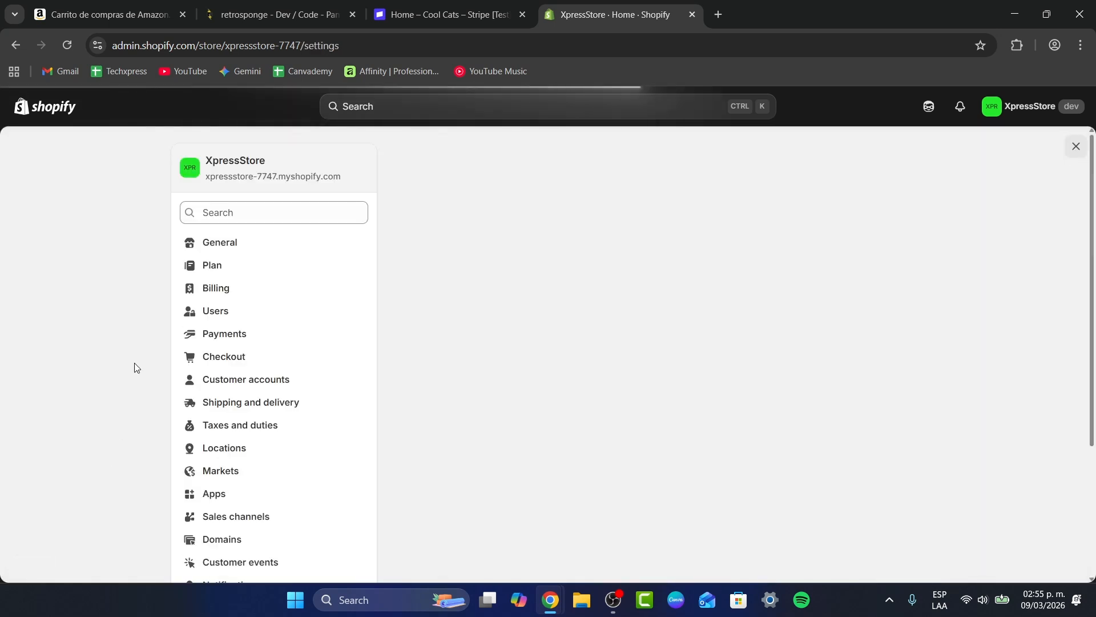
pyautogui.click(212, 333)
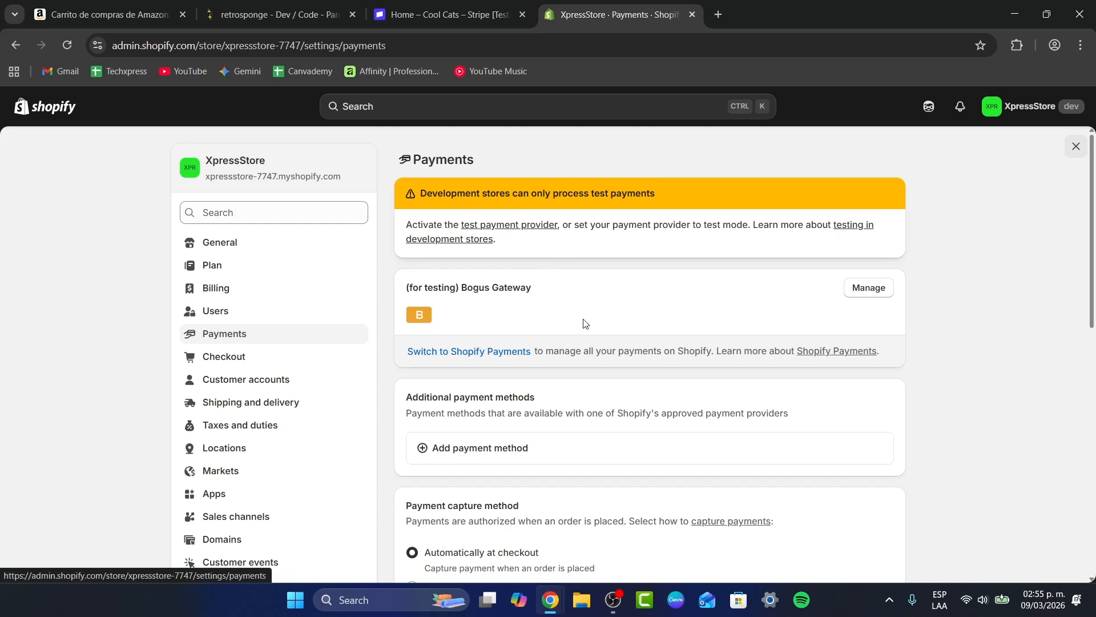
pyautogui.click(515, 352)
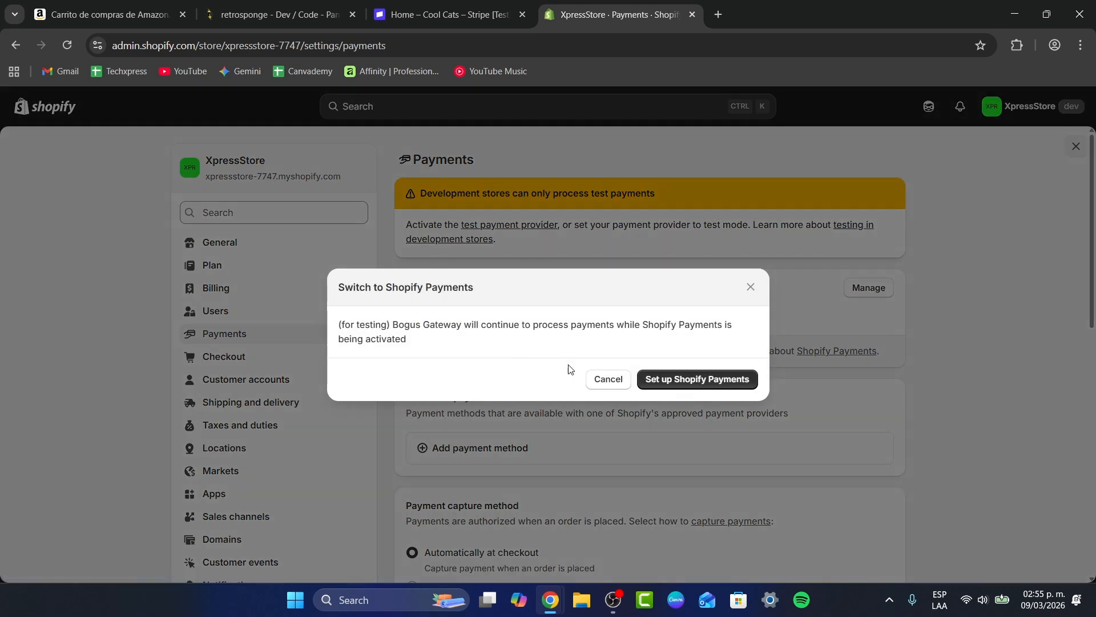
pyautogui.click(730, 385)
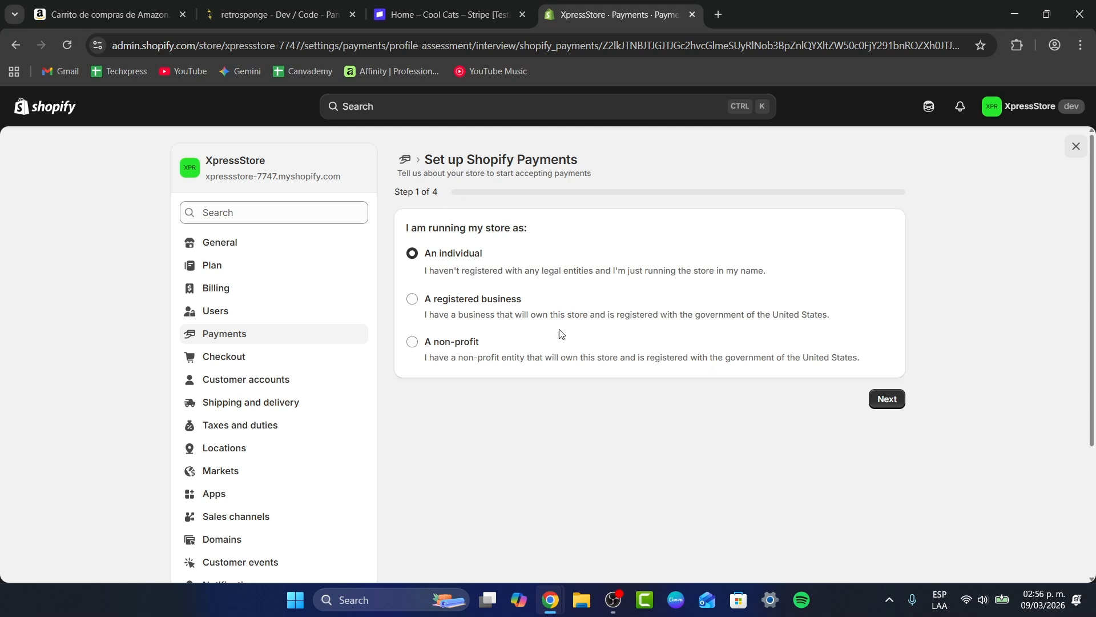
# Return to the payment settings and deactivate the (for testing) Bogus Gateway provider
pyautogui.click(276, 341)
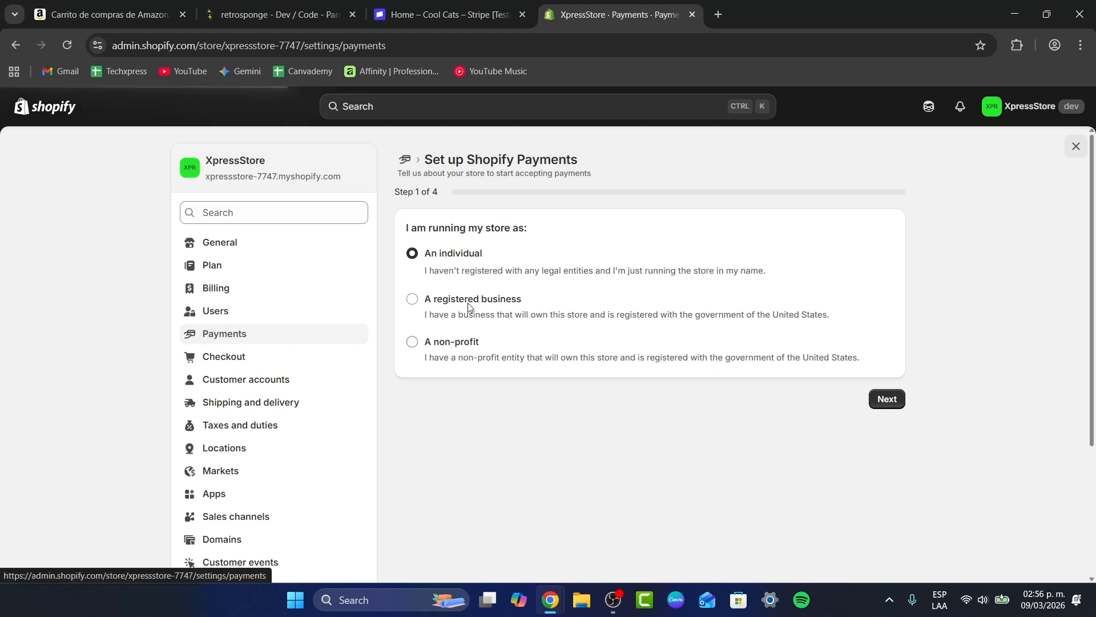
pyautogui.scroll(-1, 542, 323)
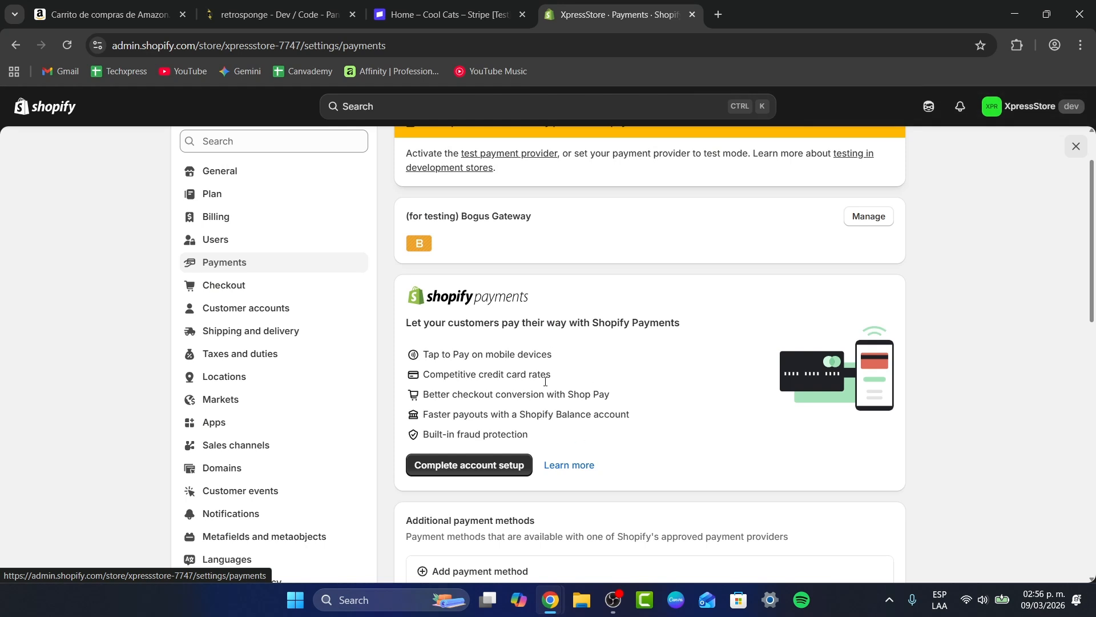
pyautogui.scroll(-1, 571, 400)
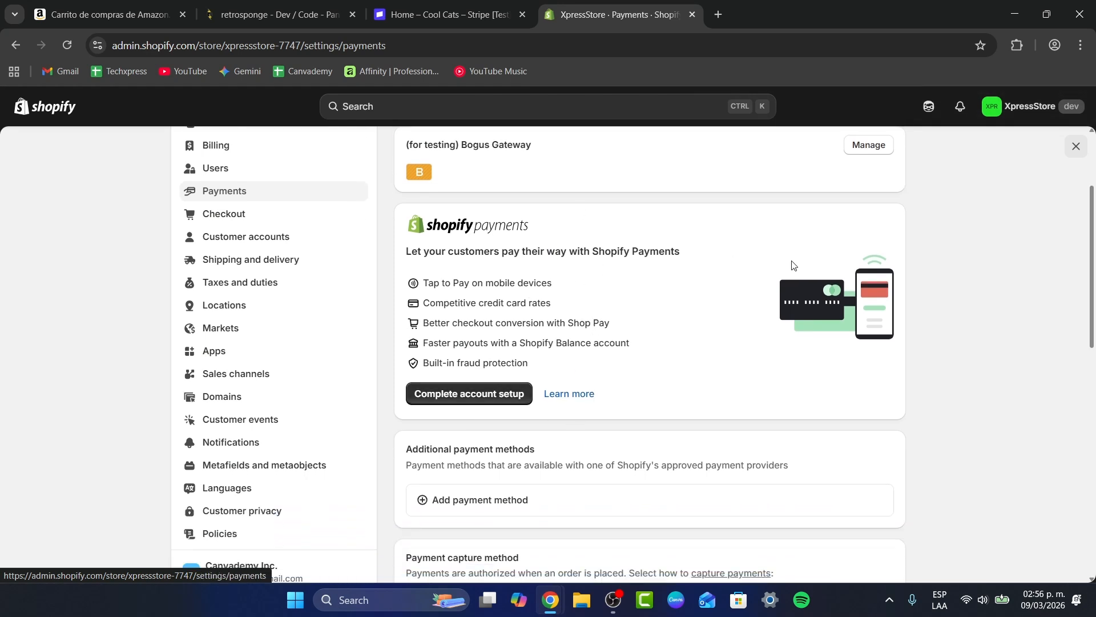
pyautogui.scroll(2, 792, 265)
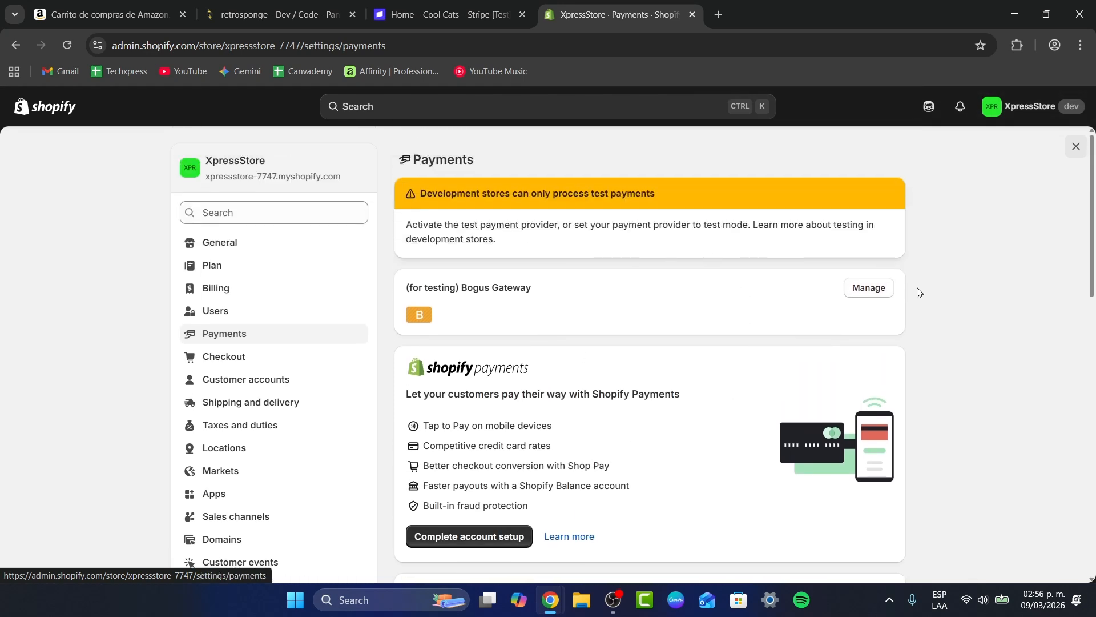
pyautogui.click(859, 294)
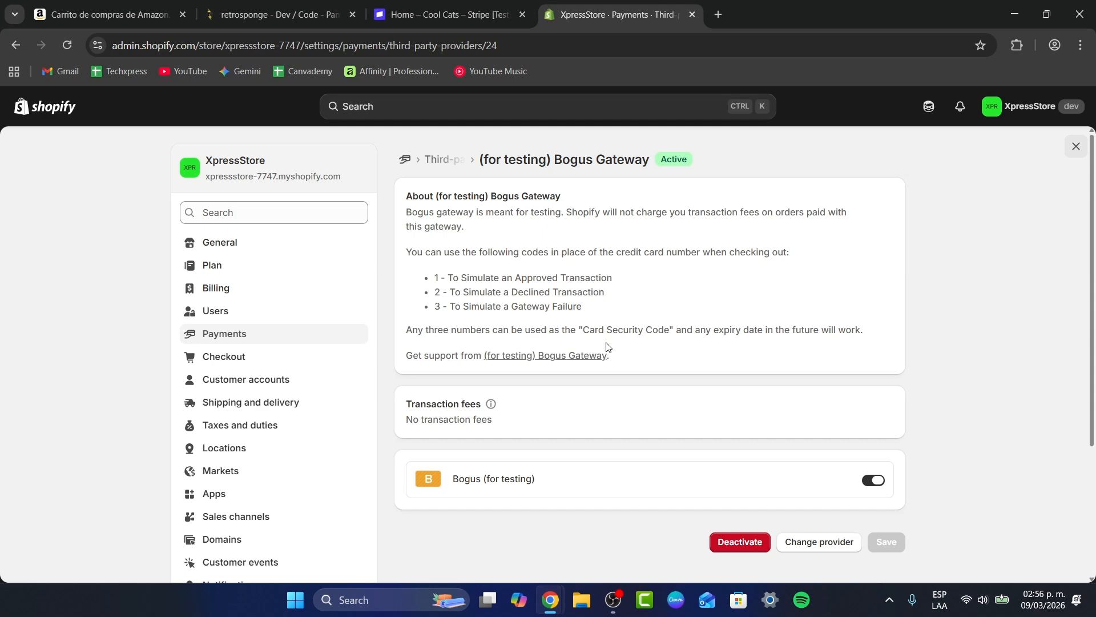
pyautogui.scroll(-1, 607, 347)
pyautogui.click(743, 469)
pyautogui.click(743, 378)
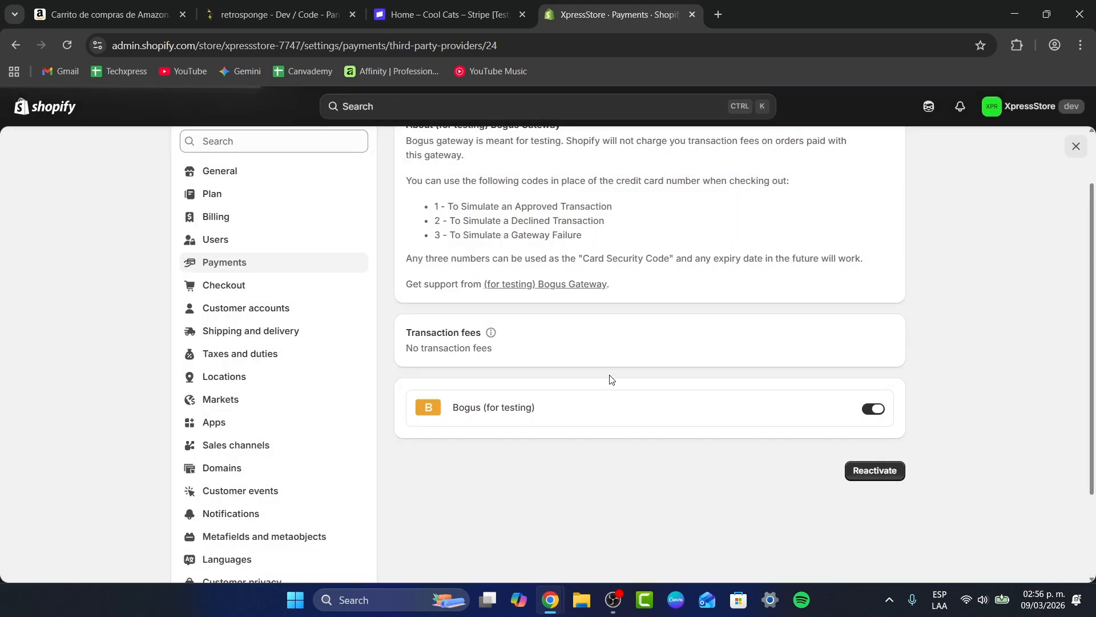
# Open the list of third-party payment providers, filter it by "st", and look through the available payment method filters
pyautogui.scroll(-1, 733, 443)
pyautogui.click(526, 390)
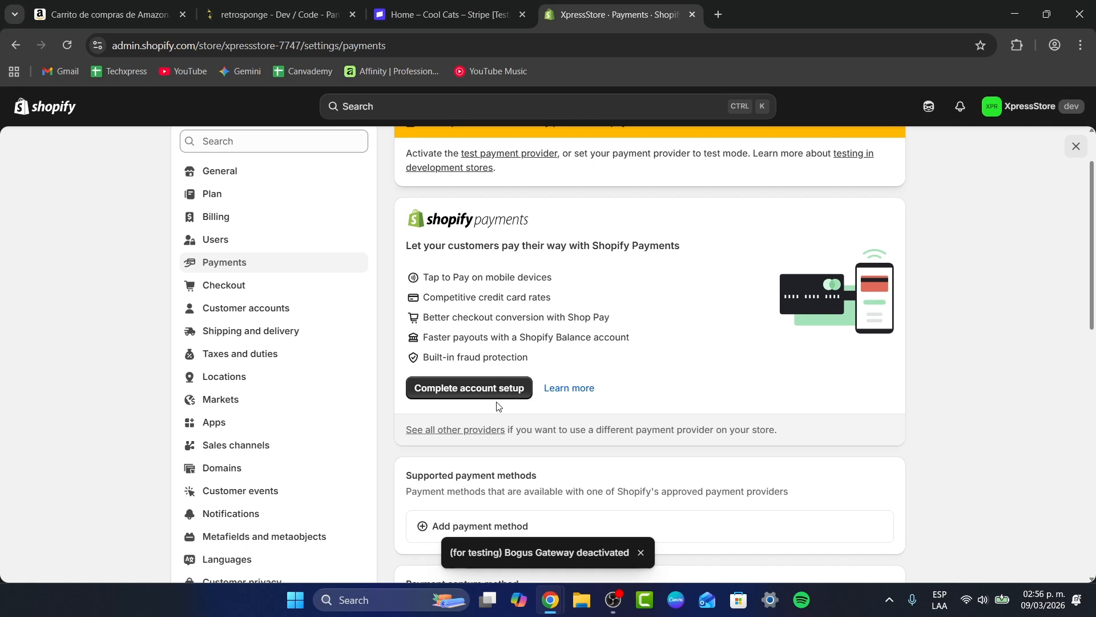
pyautogui.moveTo(796, 424); pyautogui.dragTo(482, 433)
pyautogui.click(482, 434)
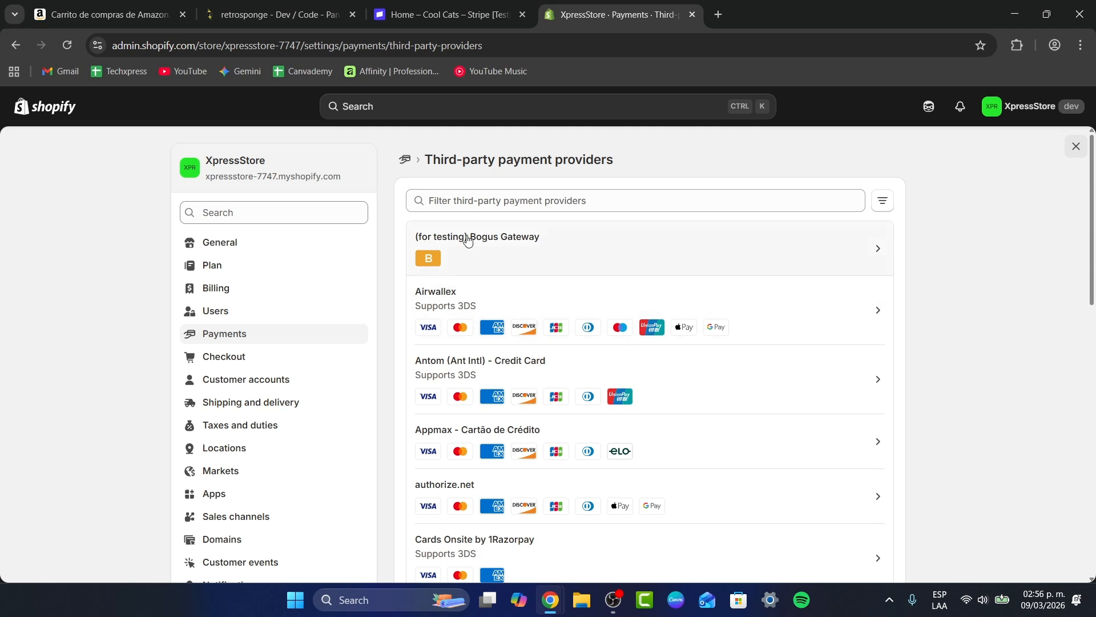
pyautogui.click(467, 203)
pyautogui.write('sti')
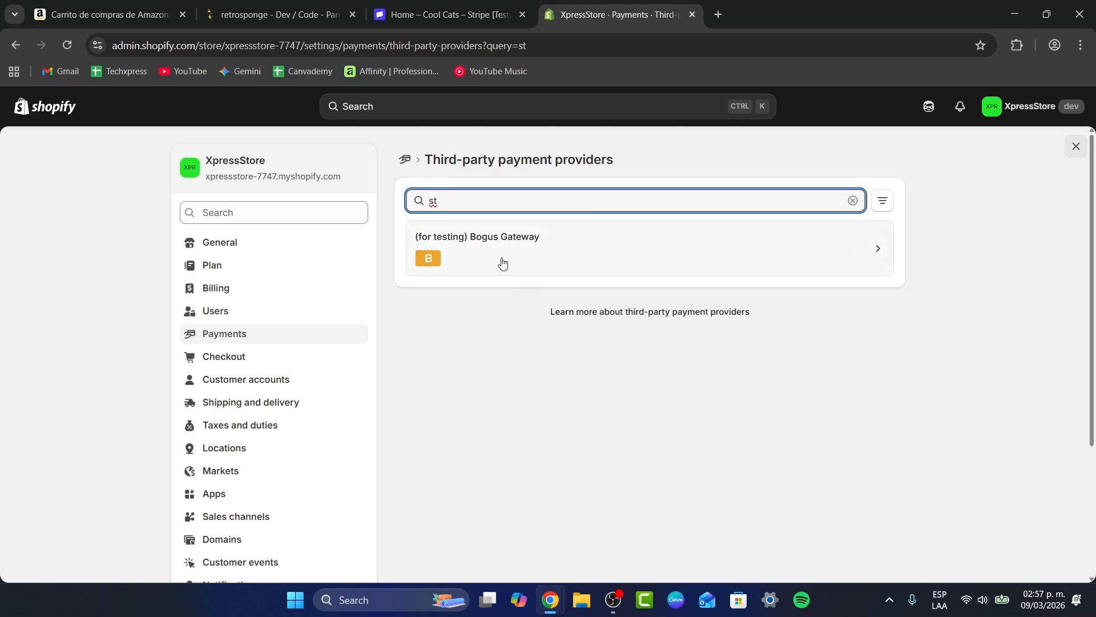
pyautogui.click(883, 201)
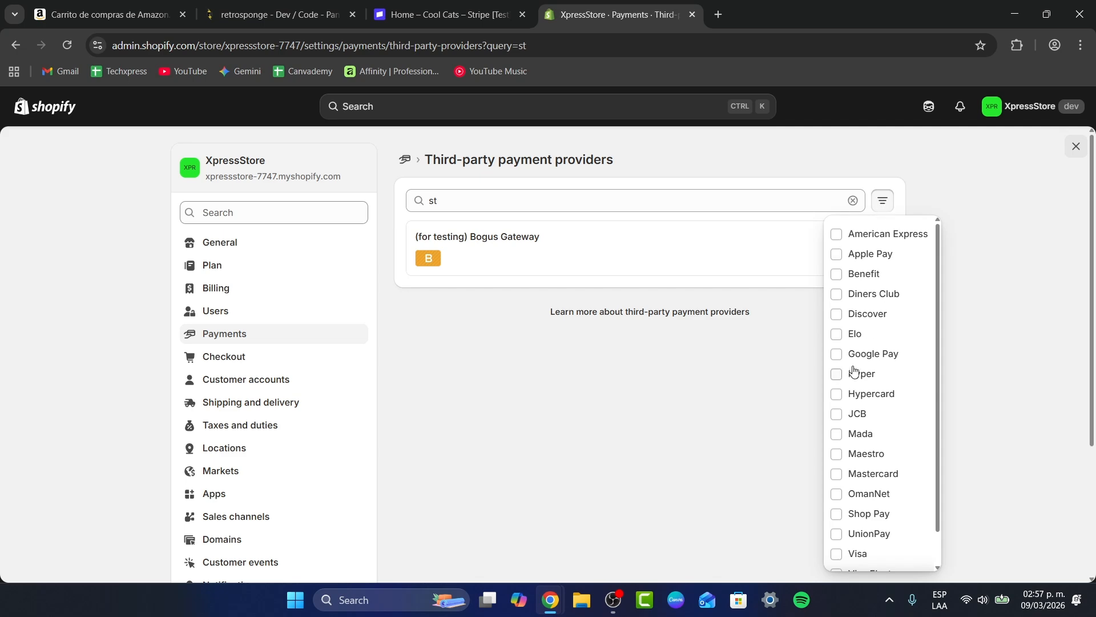
pyautogui.scroll(-2, 856, 374)
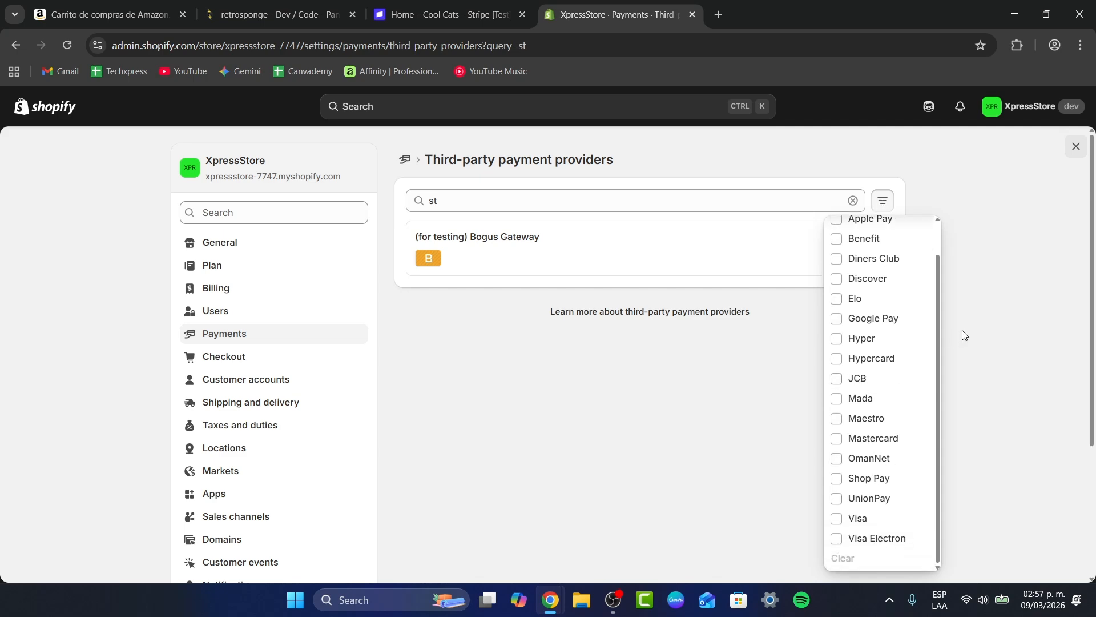
# Clear the provider search and look through the full list of third-party payment providers
pyautogui.click(555, 197)
pyautogui.doubleClick(555, 197)
pyautogui.press('BackSpace')
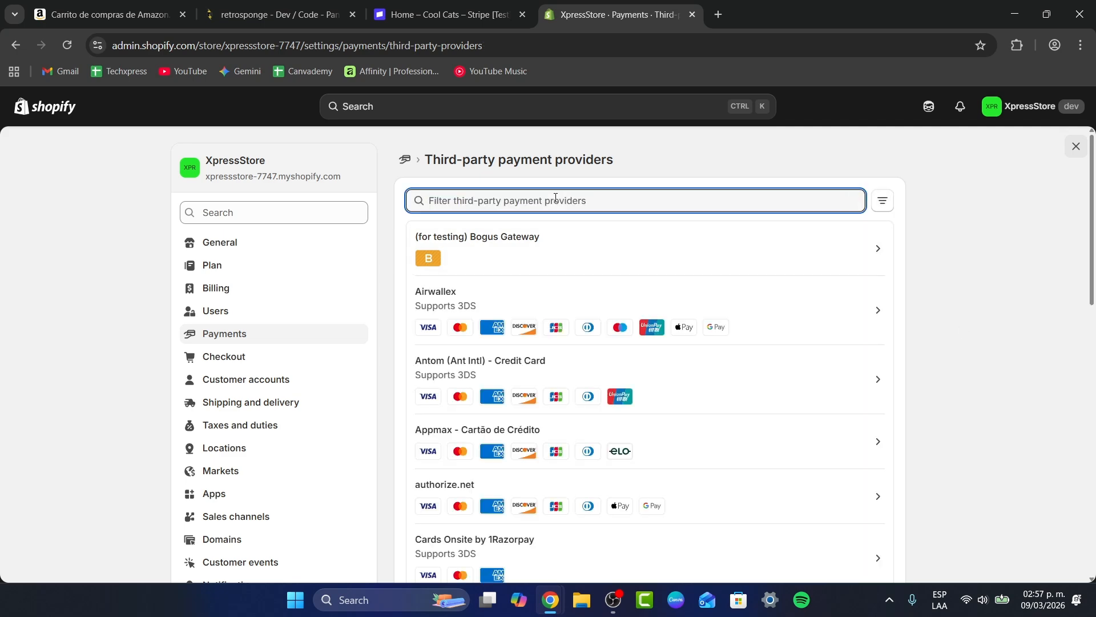
pyautogui.scroll(-10, 600, 242)
pyautogui.scroll(1, 617, 254)
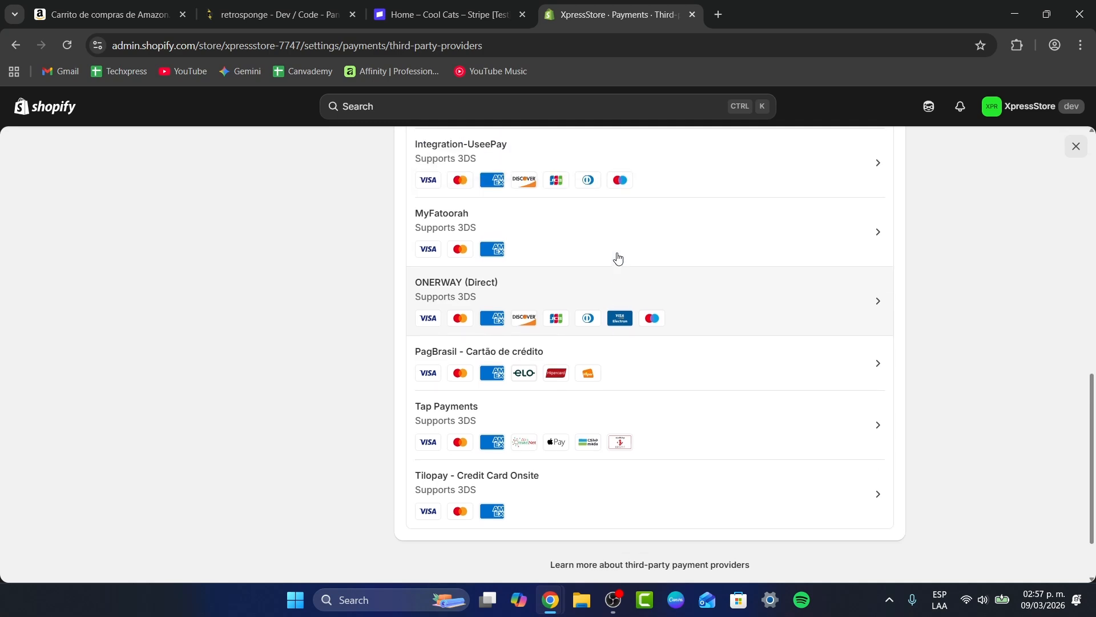
pyautogui.scroll(10, 617, 258)
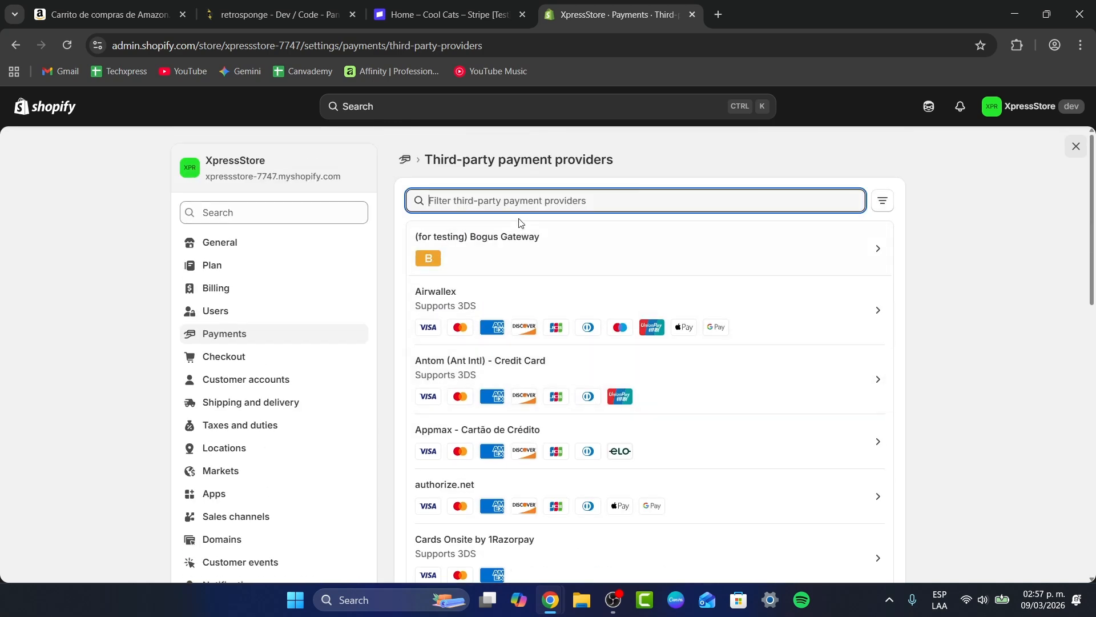
# Go back to the payment settings, search the payment methods that can be added for "stripe", and leave the search
pyautogui.click(405, 159)
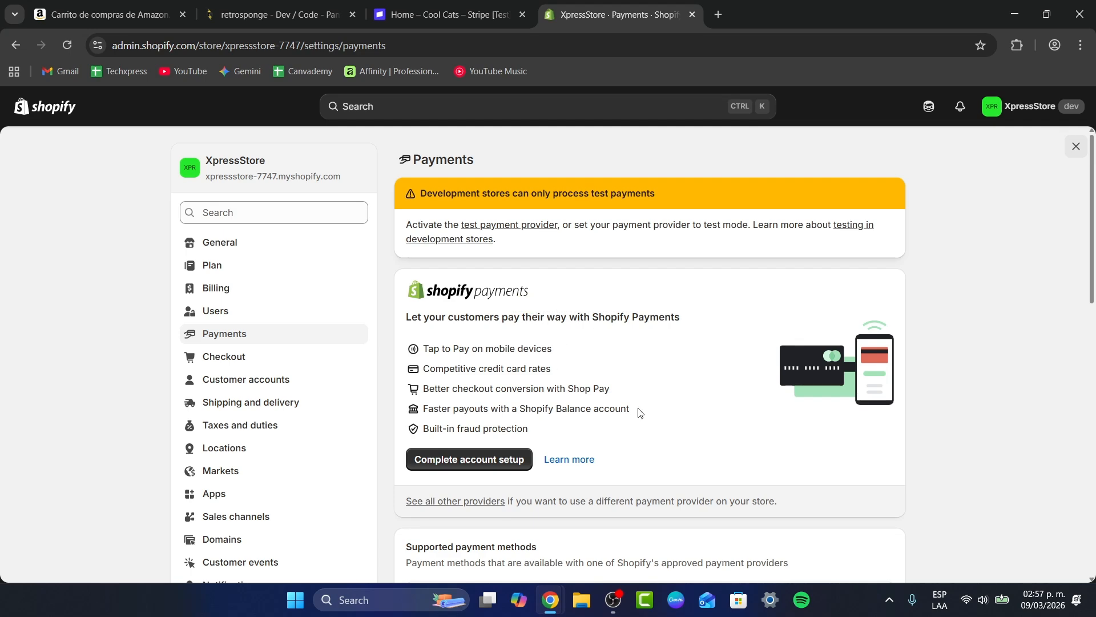
pyautogui.scroll(-3, 633, 416)
pyautogui.scroll(1, 545, 379)
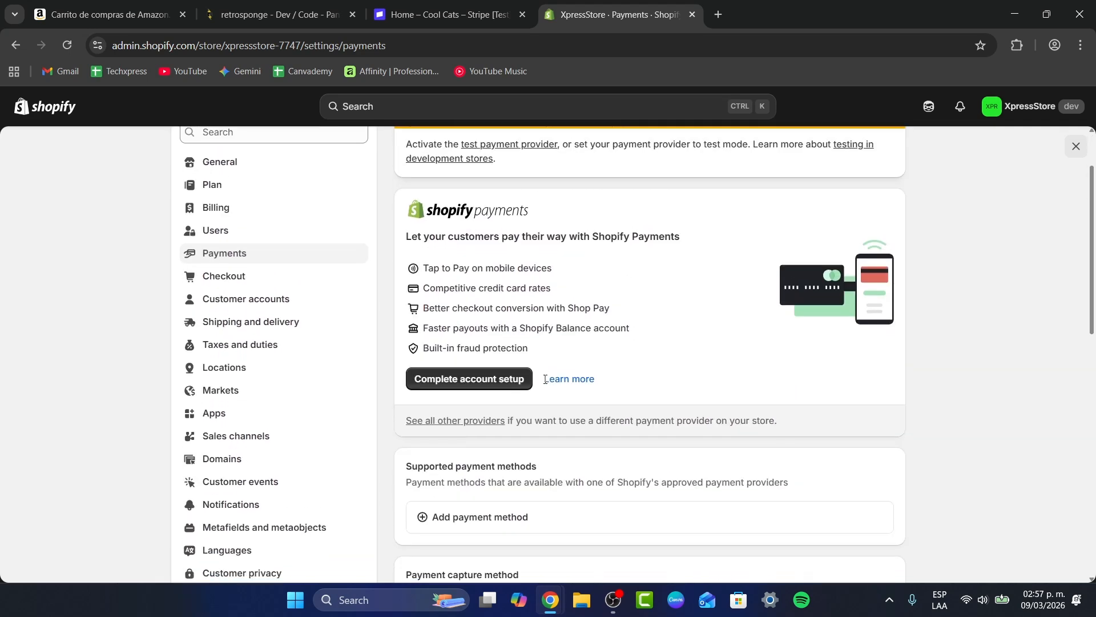
pyautogui.scroll(-3, 545, 378)
pyautogui.click(502, 315)
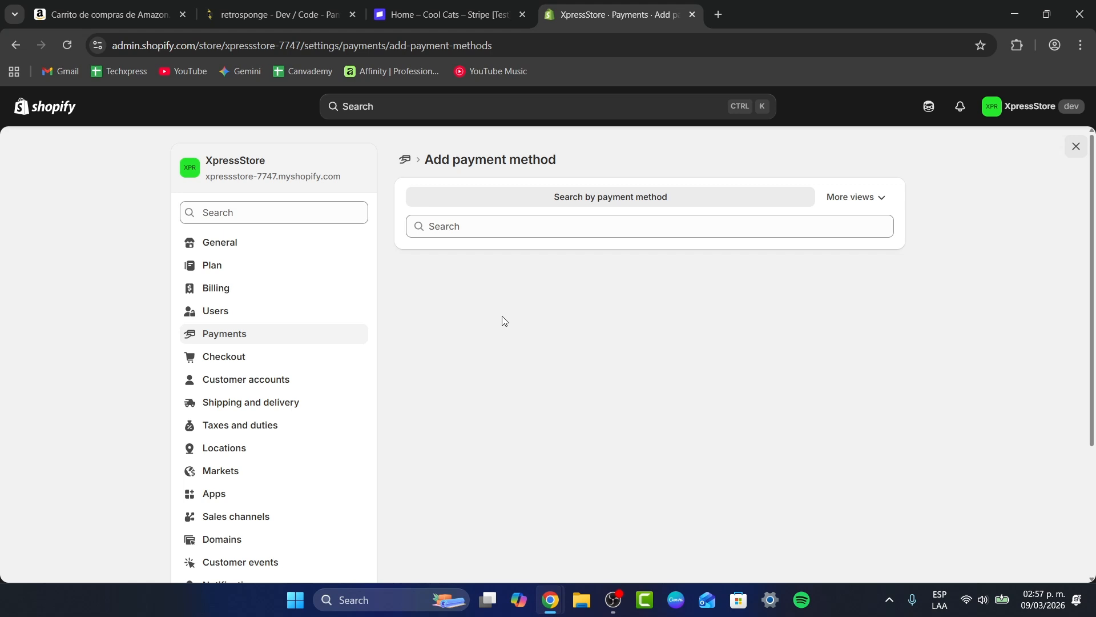
pyautogui.click(788, 224)
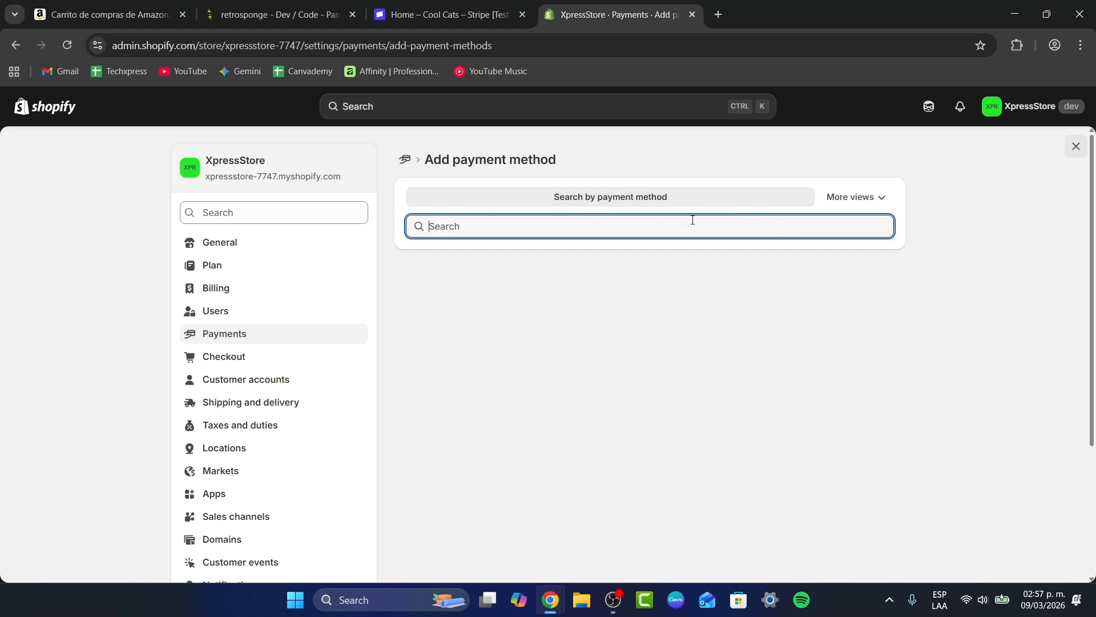
pyautogui.write('stripe')
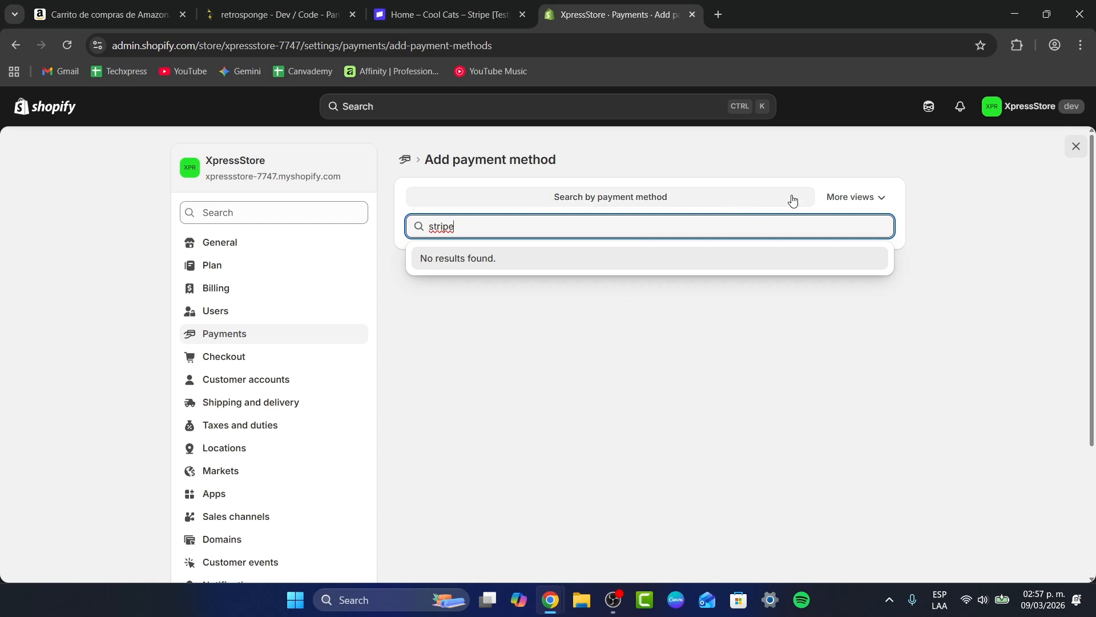
pyautogui.click(854, 196)
pyautogui.click(411, 166)
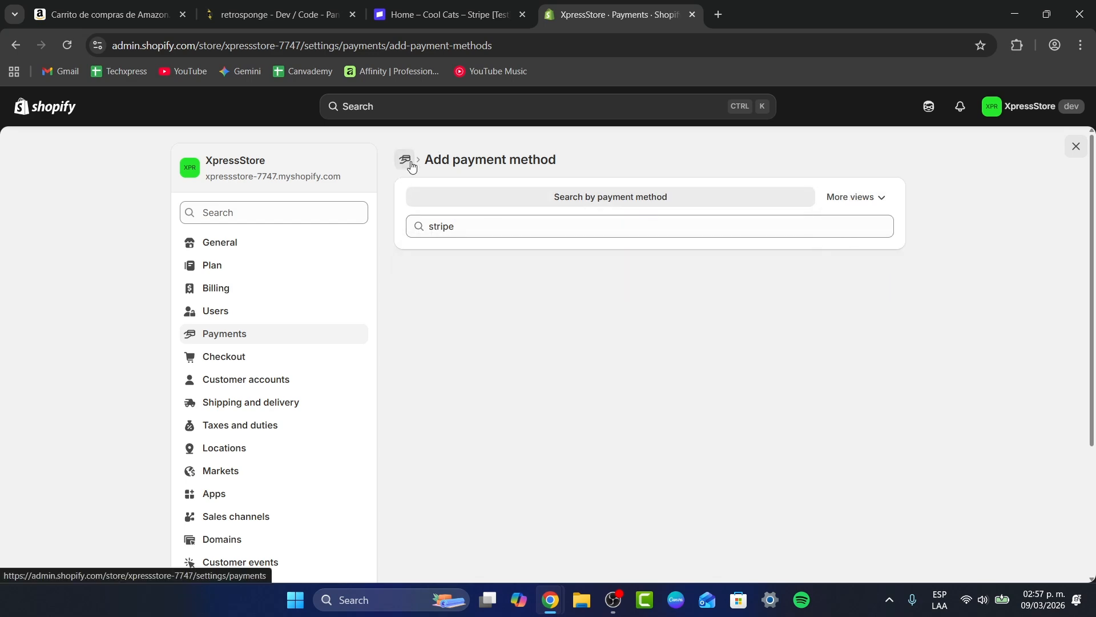
# Open the Shopify Payments account setup and continue with the store run as an individual
pyautogui.scroll(-9, 511, 274)
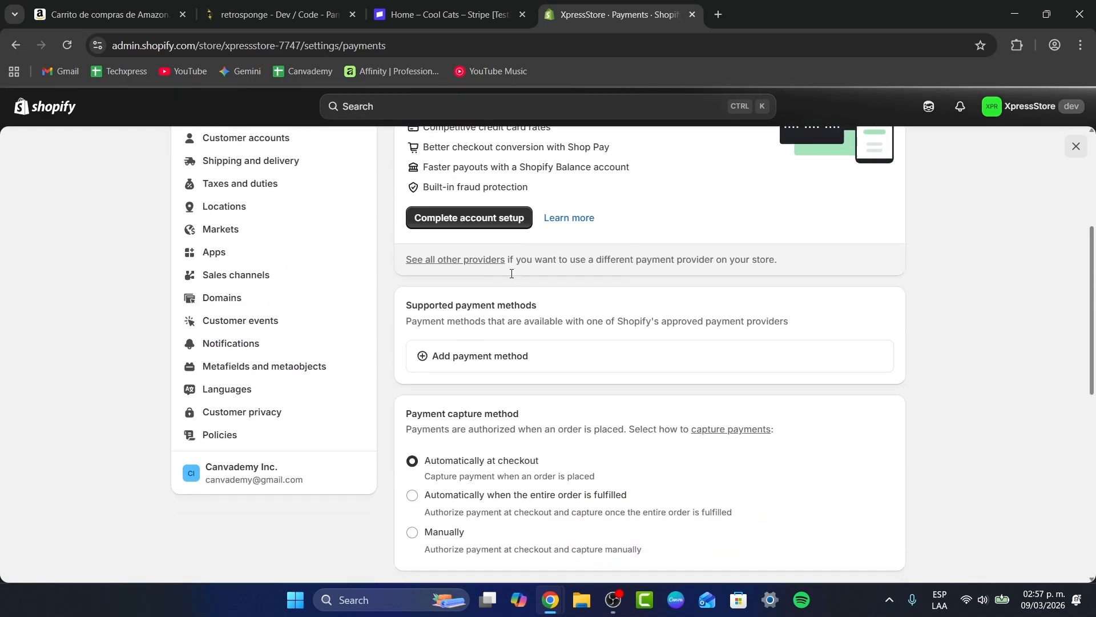
pyautogui.scroll(-3, 513, 274)
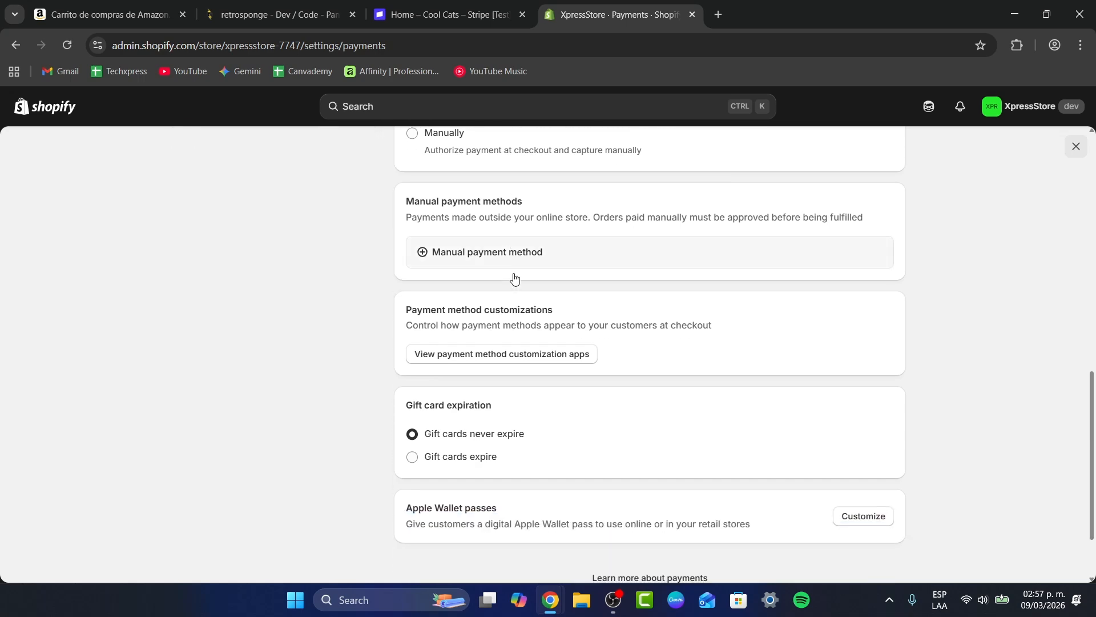
pyautogui.scroll(6, 512, 277)
pyautogui.scroll(4, 531, 252)
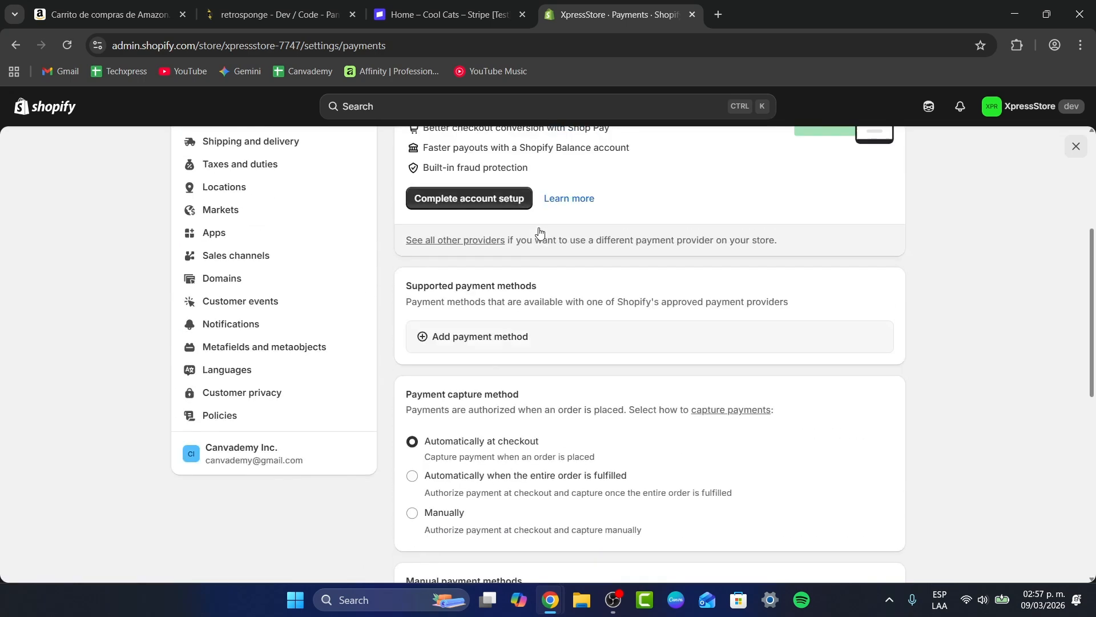
pyautogui.click(500, 302)
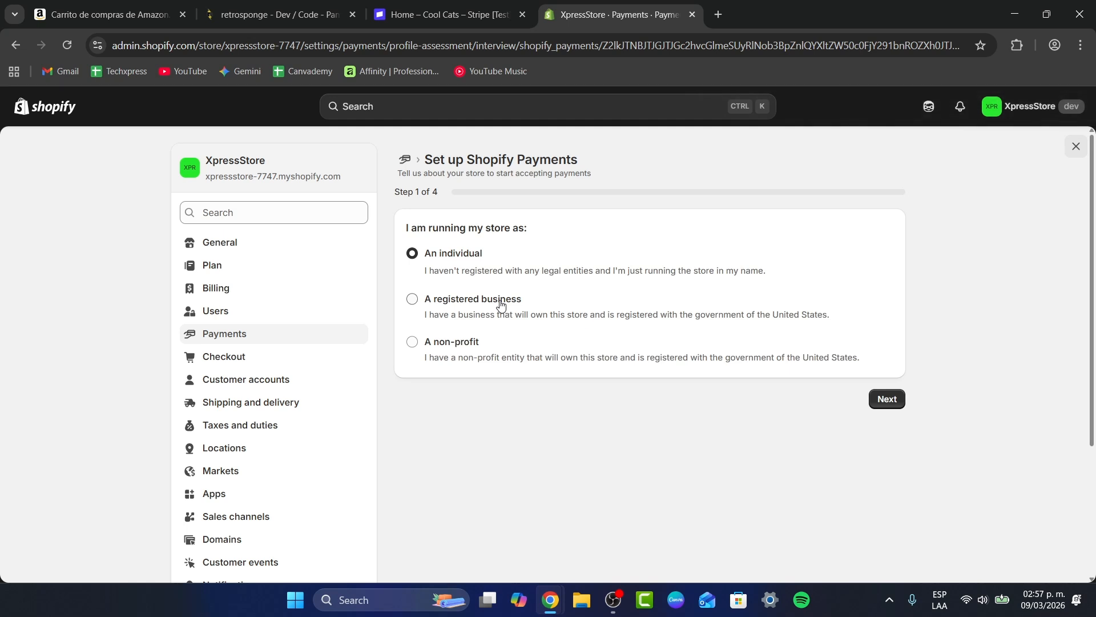
pyautogui.click(894, 399)
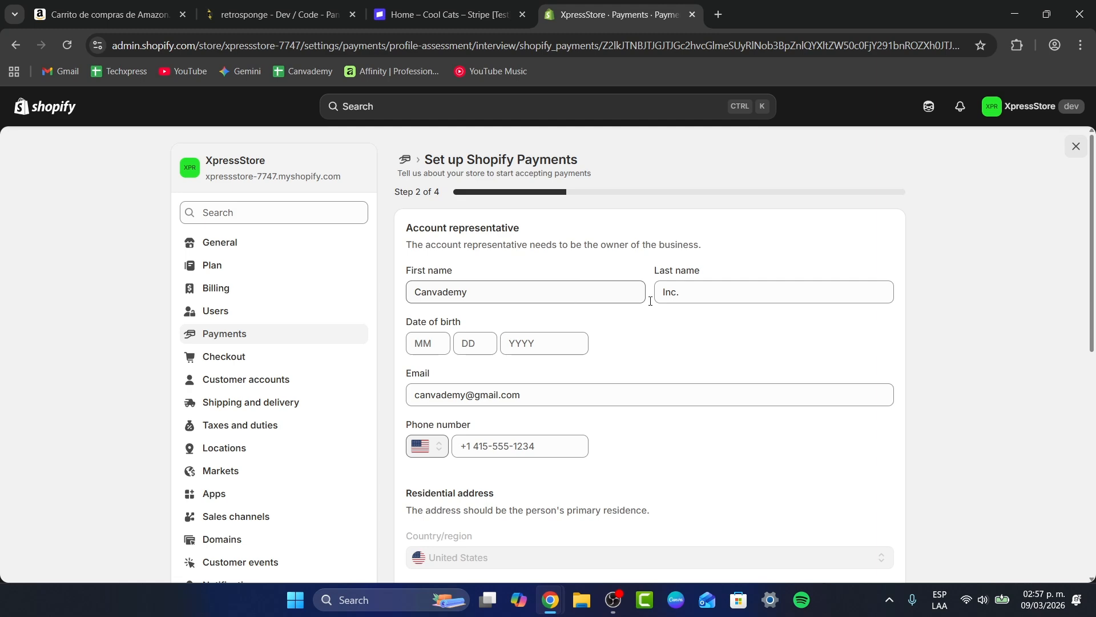
# Examine the account representative, residential address and identification fields of the Shopify Payments form, and close the settings
pyautogui.scroll(-4, 563, 345)
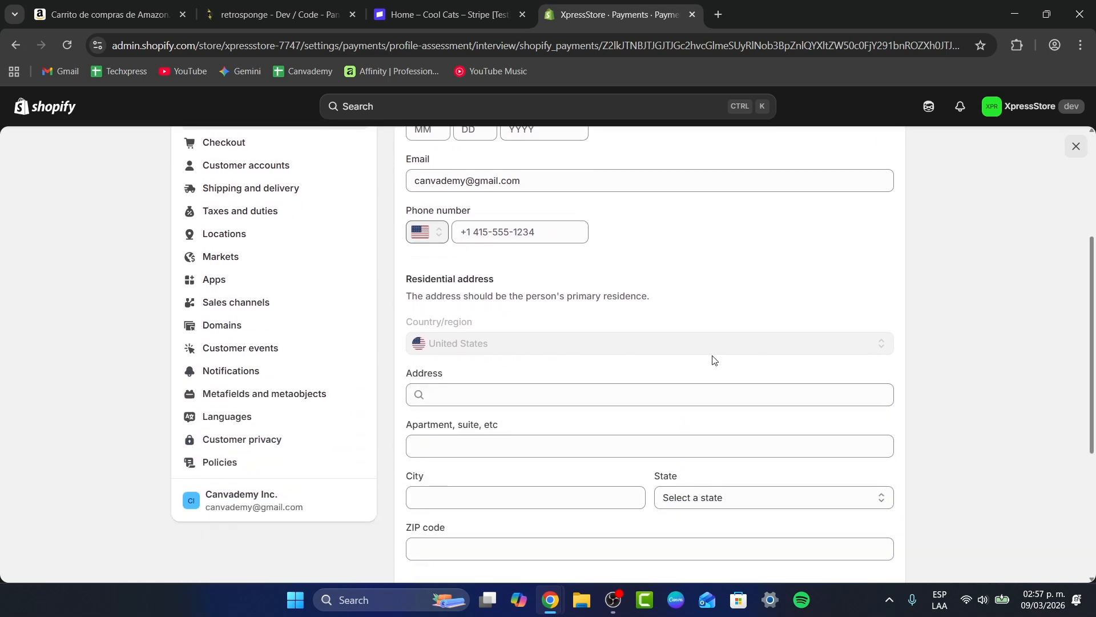
pyautogui.scroll(-5, 712, 360)
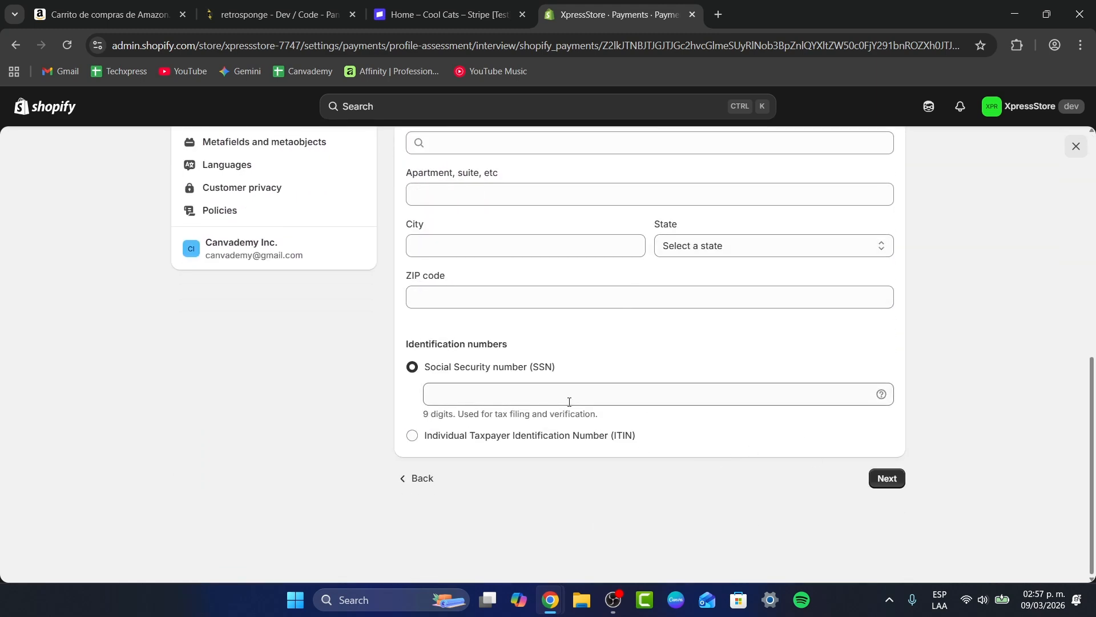
pyautogui.scroll(9, 863, 456)
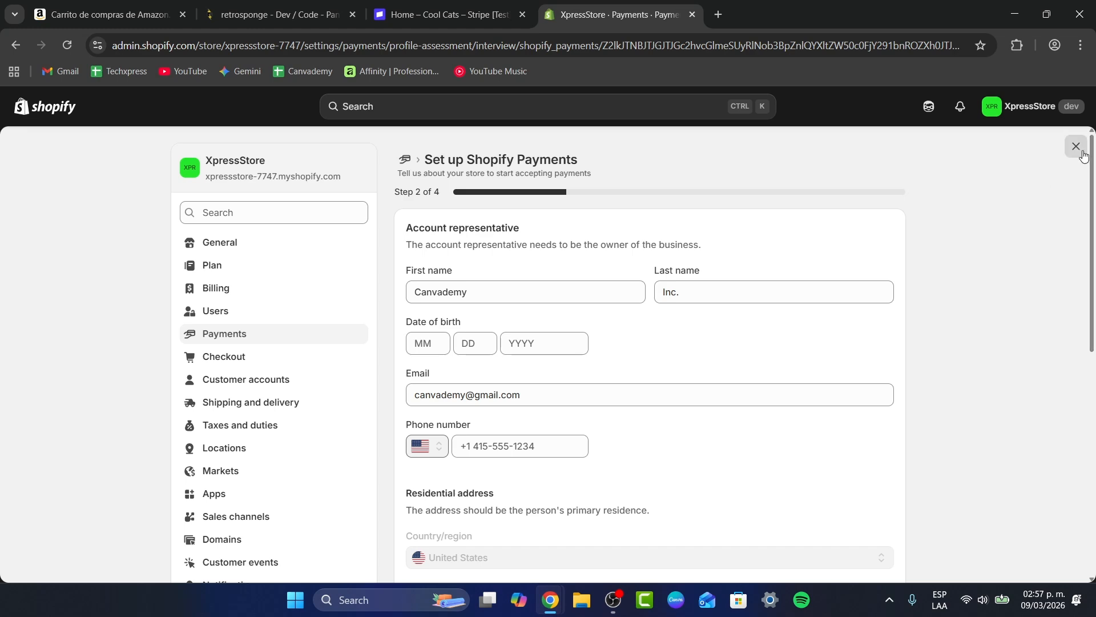
pyautogui.click(1076, 147)
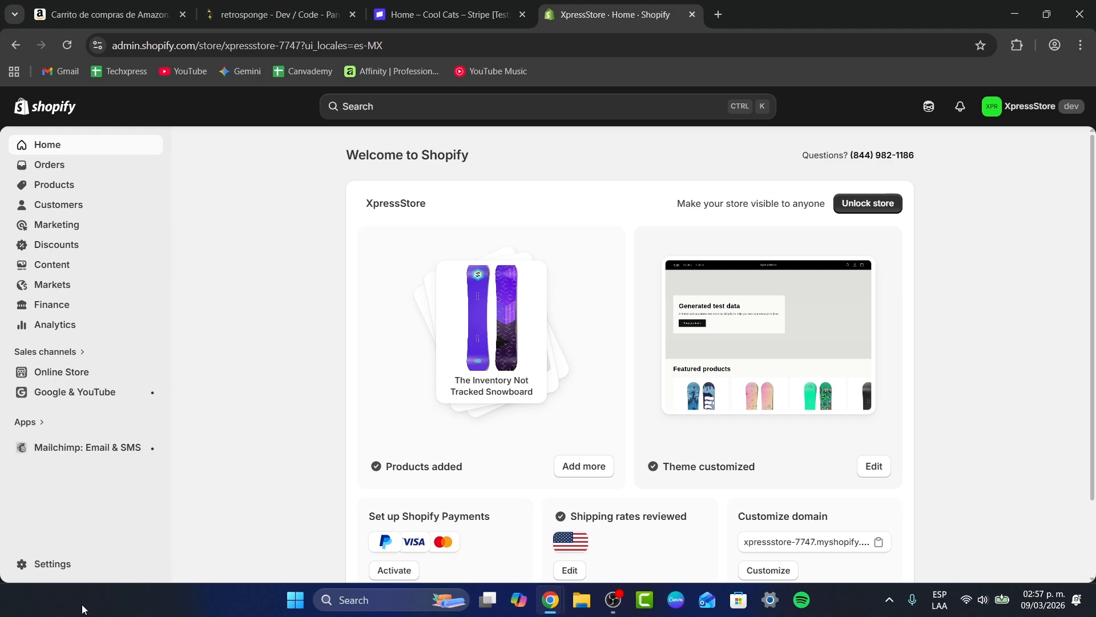
# Reopen the payment settings from the store's home page
pyautogui.click(53, 568)
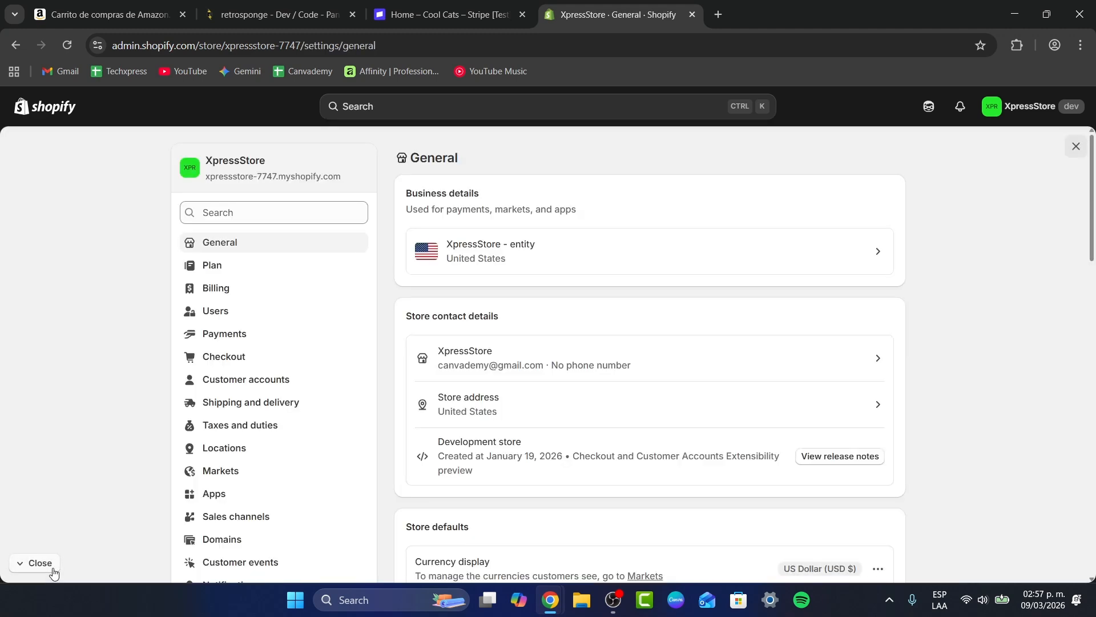
pyautogui.click(257, 346)
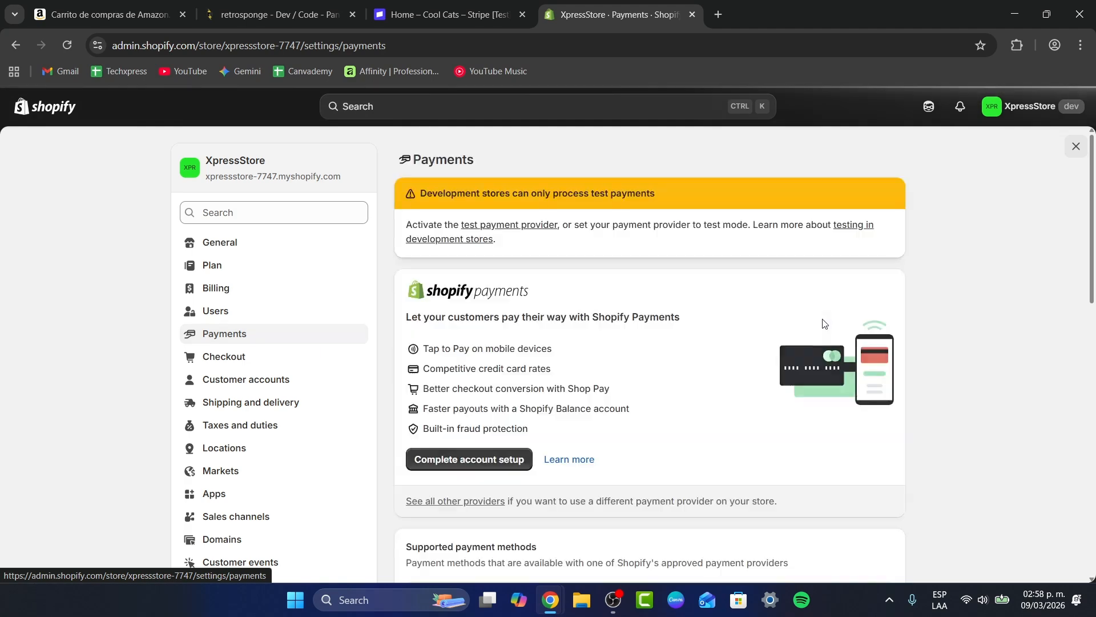
# Start setting up a custom manual payment method and name it Stripe
pyautogui.scroll(-10, 798, 355)
pyautogui.scroll(2, 798, 359)
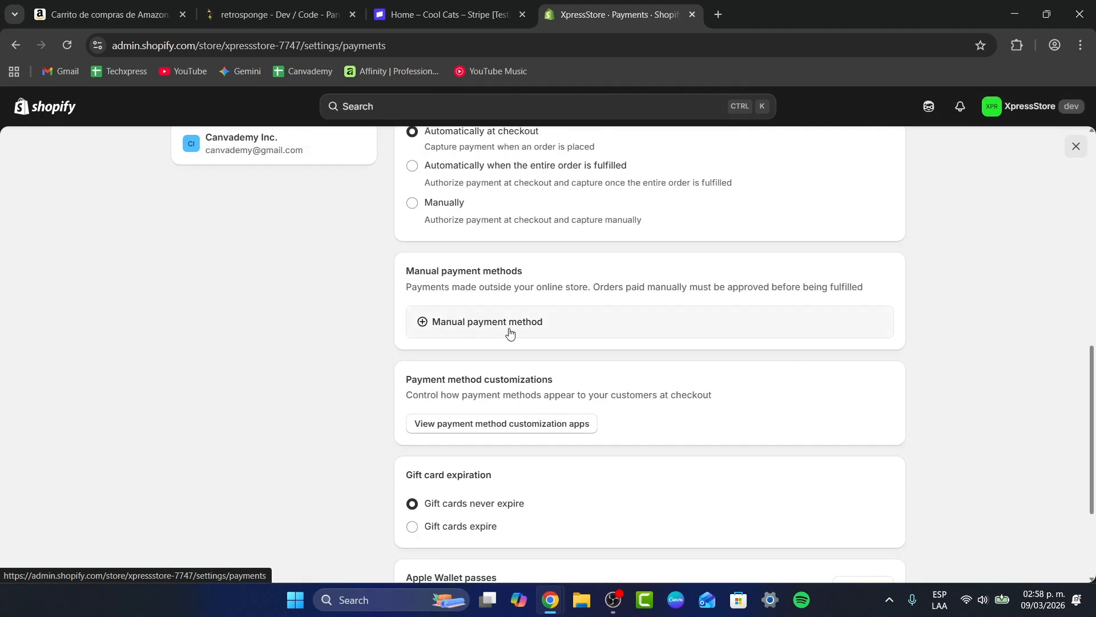
pyautogui.click(623, 324)
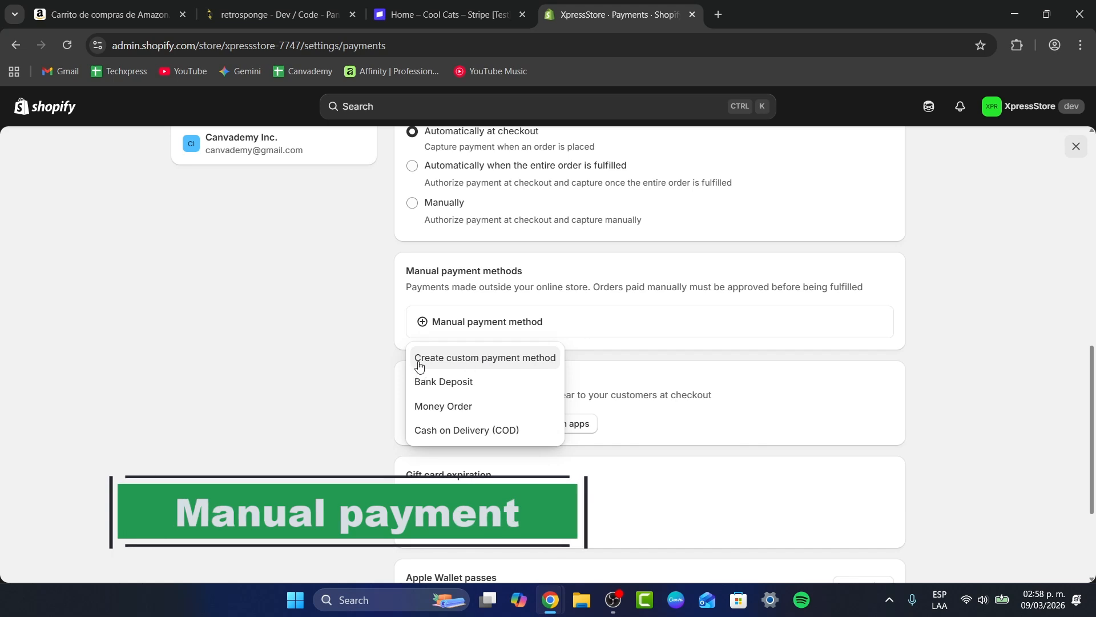
pyautogui.click(547, 359)
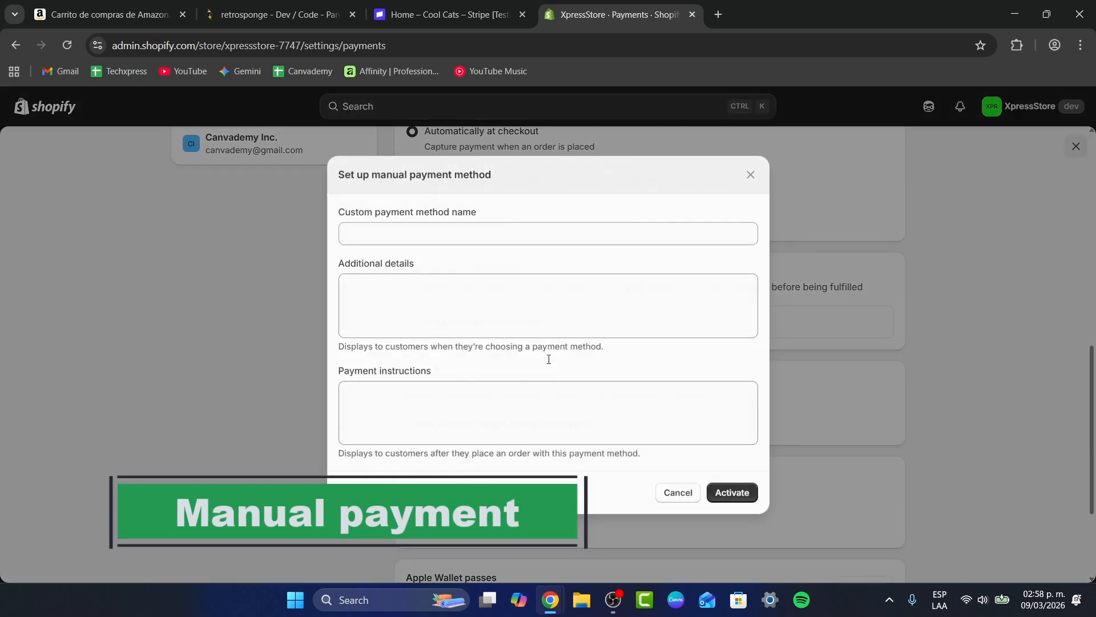
pyautogui.click(447, 231)
pyautogui.moveTo(388, 218); pyautogui.dragTo(502, 221)
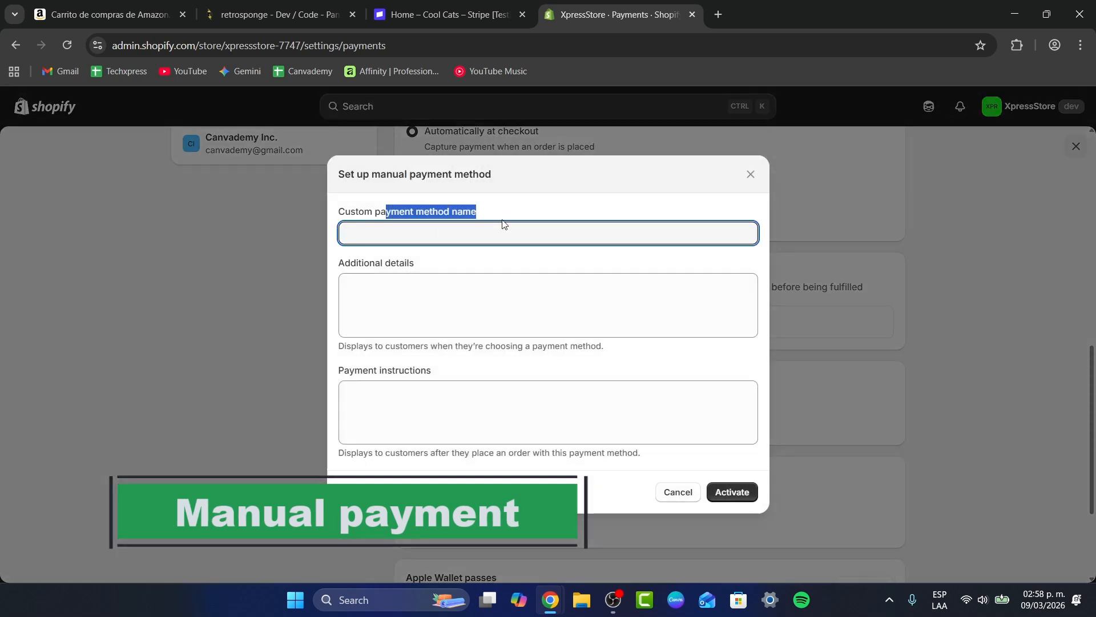
pyautogui.click(492, 232)
pyautogui.write('Stripe')
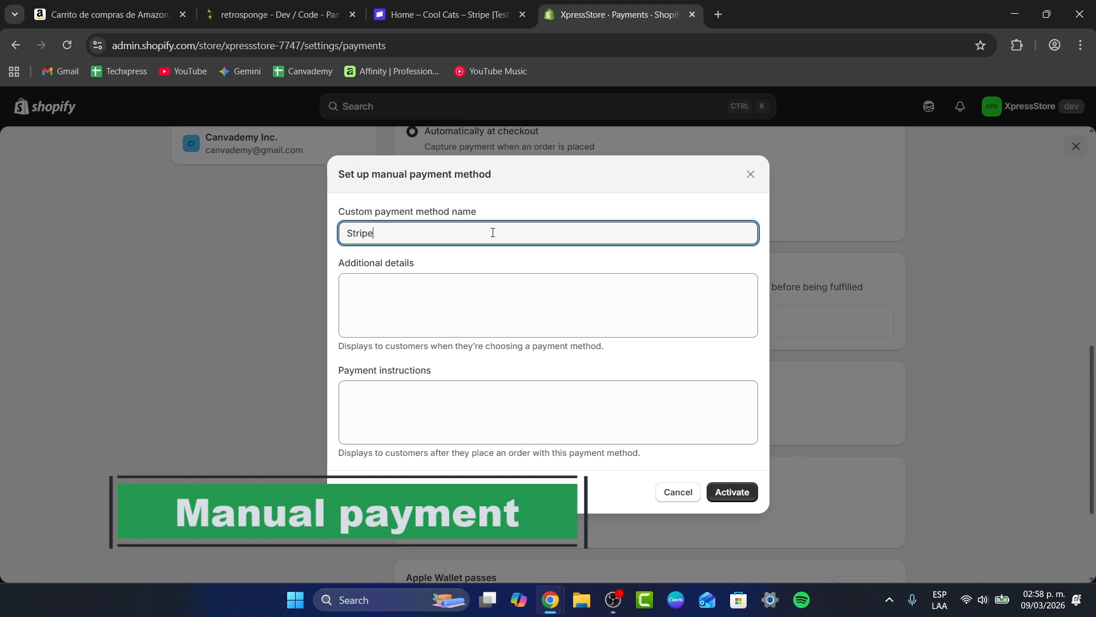
# Enter "Please follow the instructions to make the payment." as the method's additional details and go to its payment instructions
pyautogui.click(461, 292)
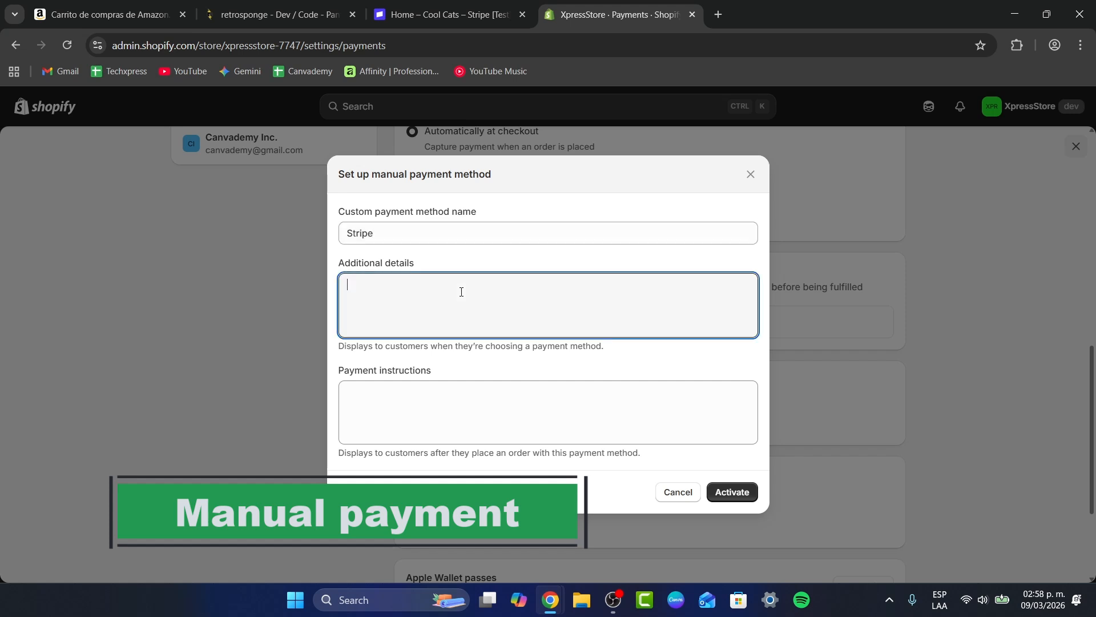
pyautogui.write('Please fo')
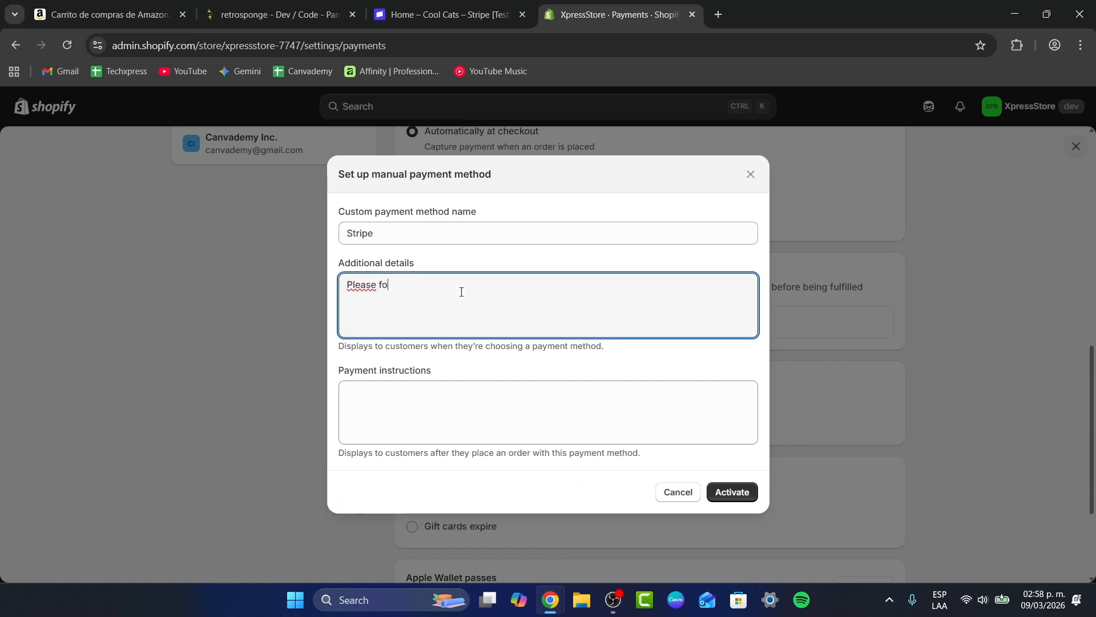
pyautogui.write('llow the instrucc')
pyautogui.press('BackSpace')
pyautogui.write('tions to ')
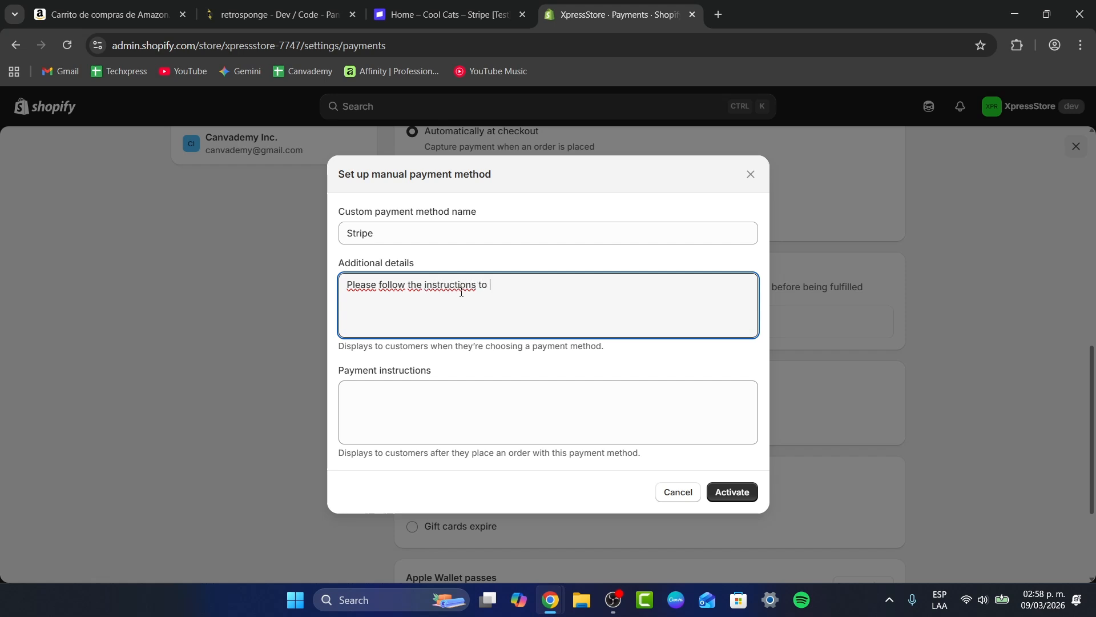
pyautogui.write('make the payment')
pyautogui.press('BackSpace')
pyautogui.write('.')
pyautogui.click(496, 418)
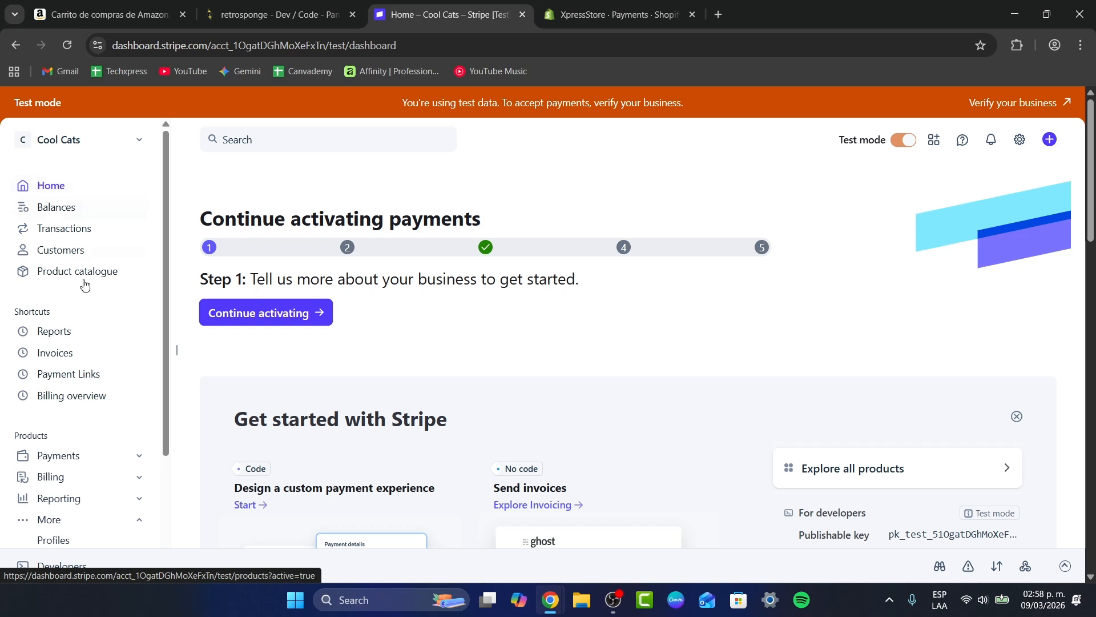
# In the Stripe dashboard, open the payment links and start creating a new test payment link
pyautogui.click(80, 457)
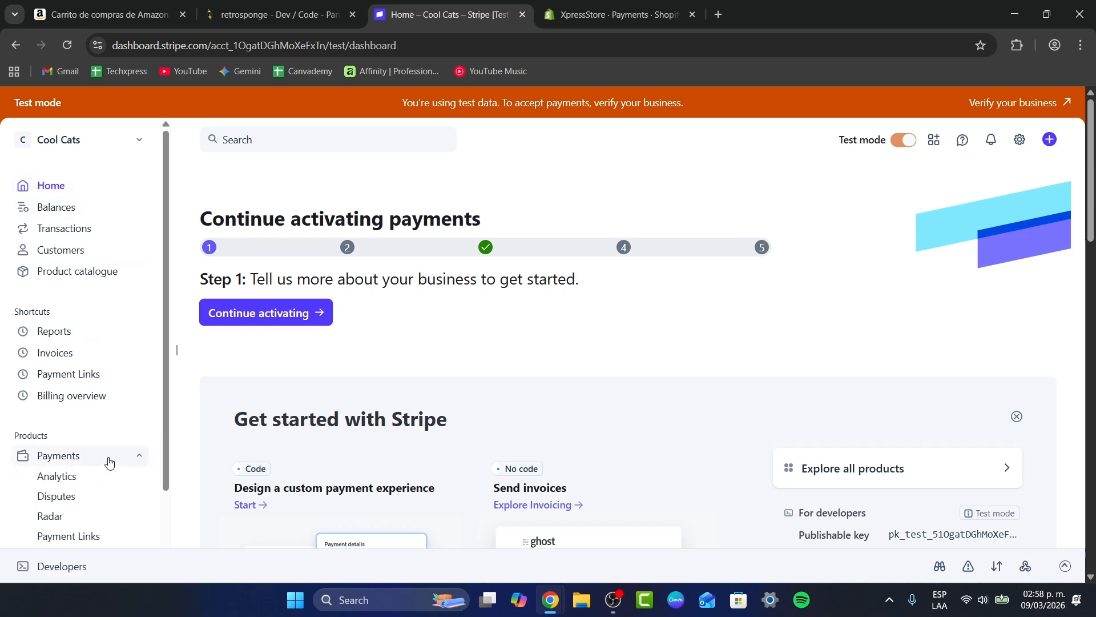
pyautogui.scroll(-2, 109, 462)
pyautogui.click(60, 436)
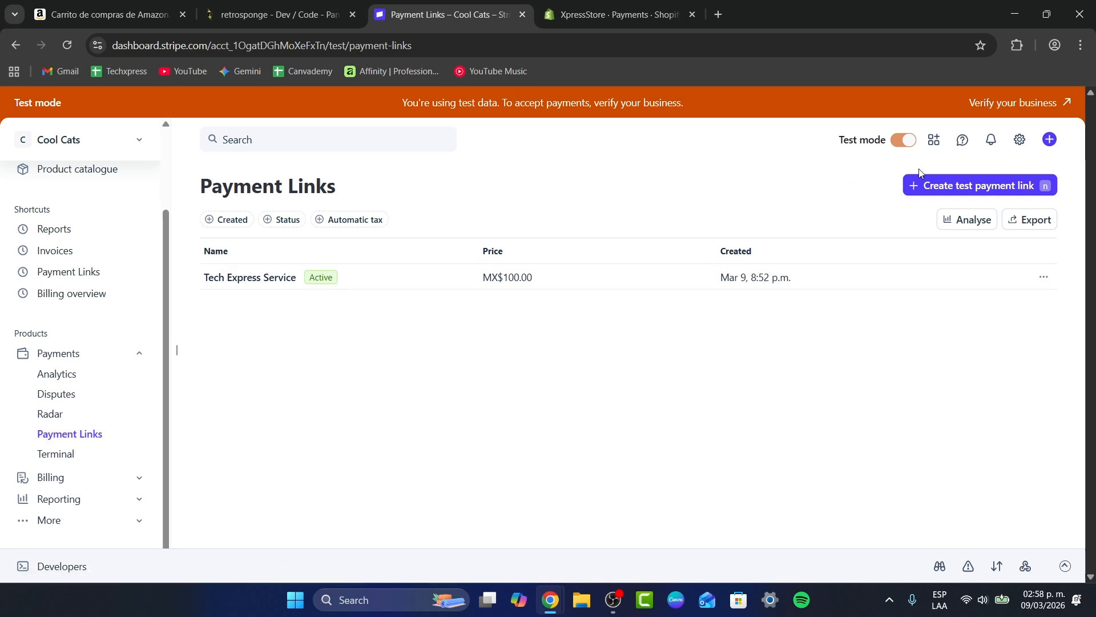
pyautogui.click(943, 186)
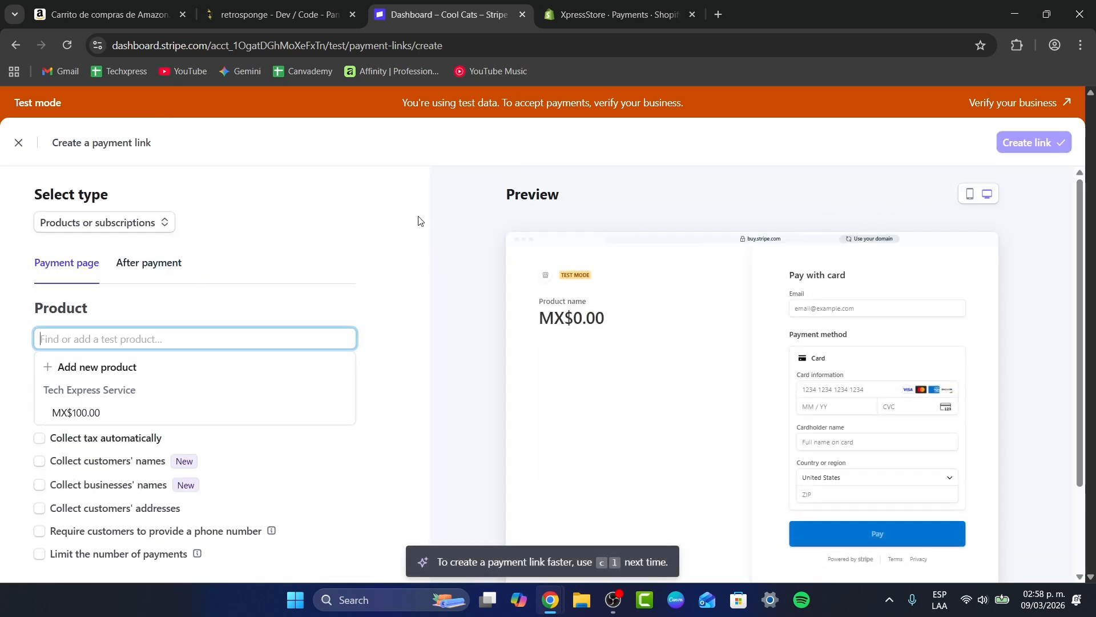
# Add the Tech Express Service product priced at MX$100.00 to the payment link and create the link
pyautogui.click(325, 262)
pyautogui.click(99, 341)
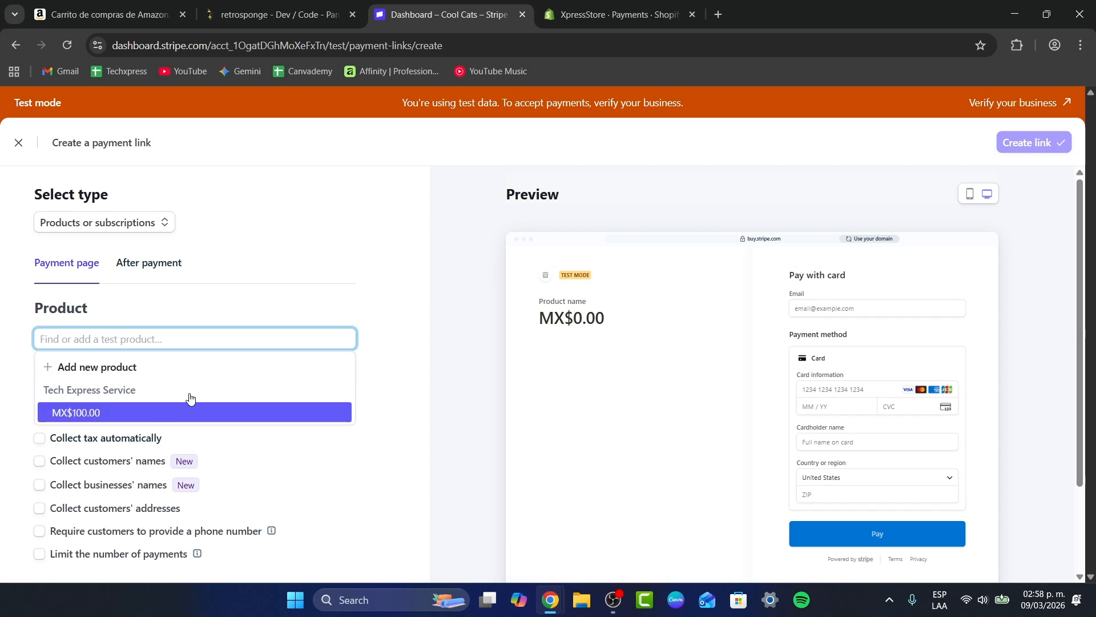
pyautogui.click(167, 316)
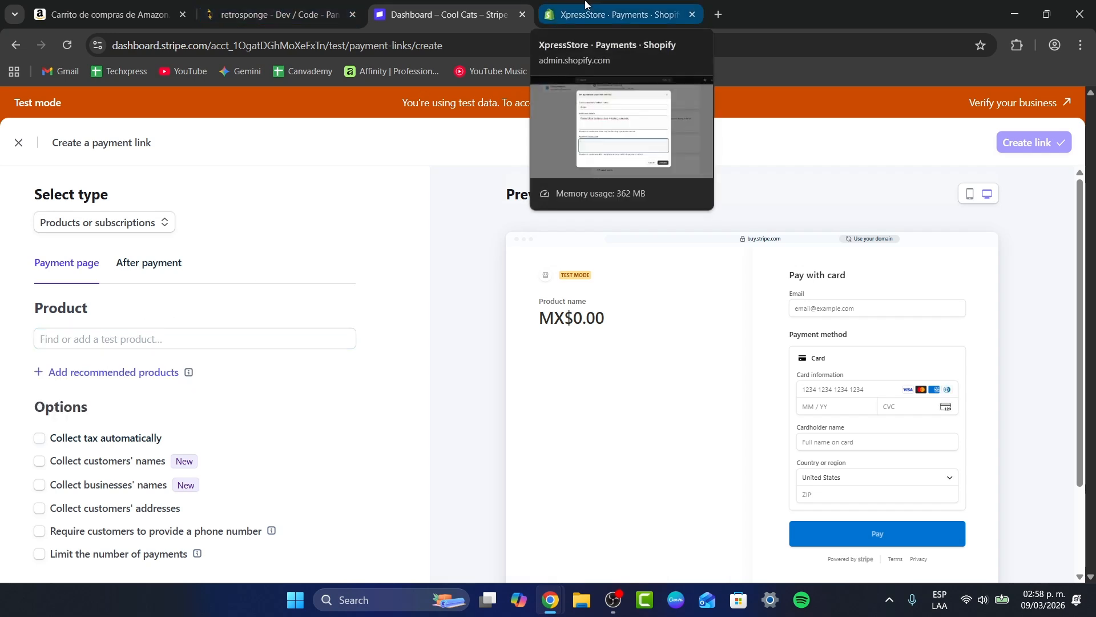
pyautogui.click(195, 338)
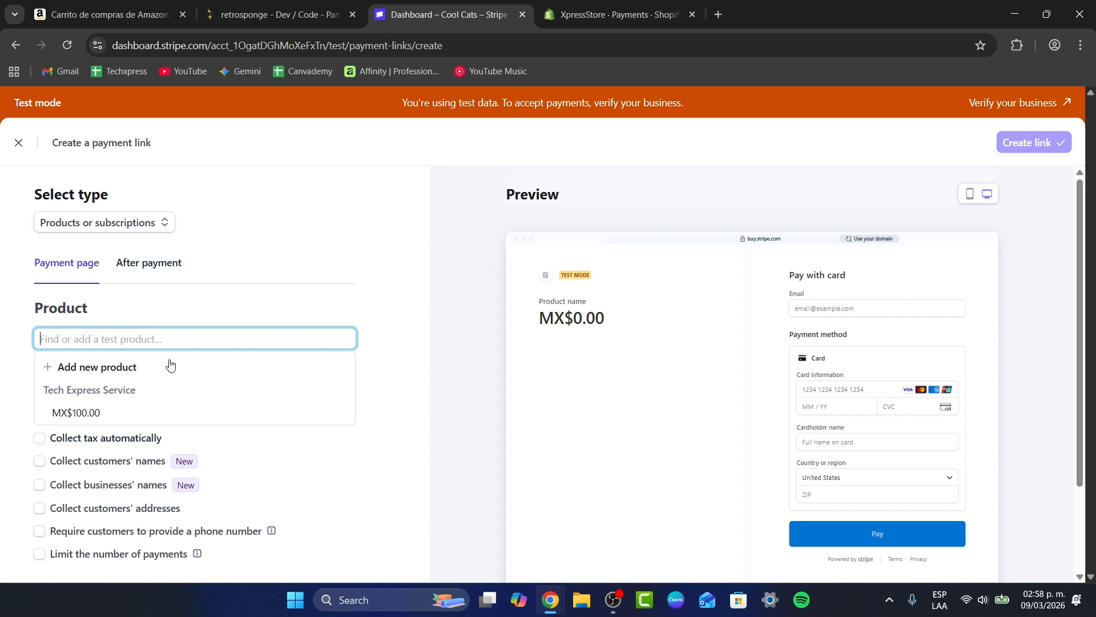
pyautogui.click(123, 414)
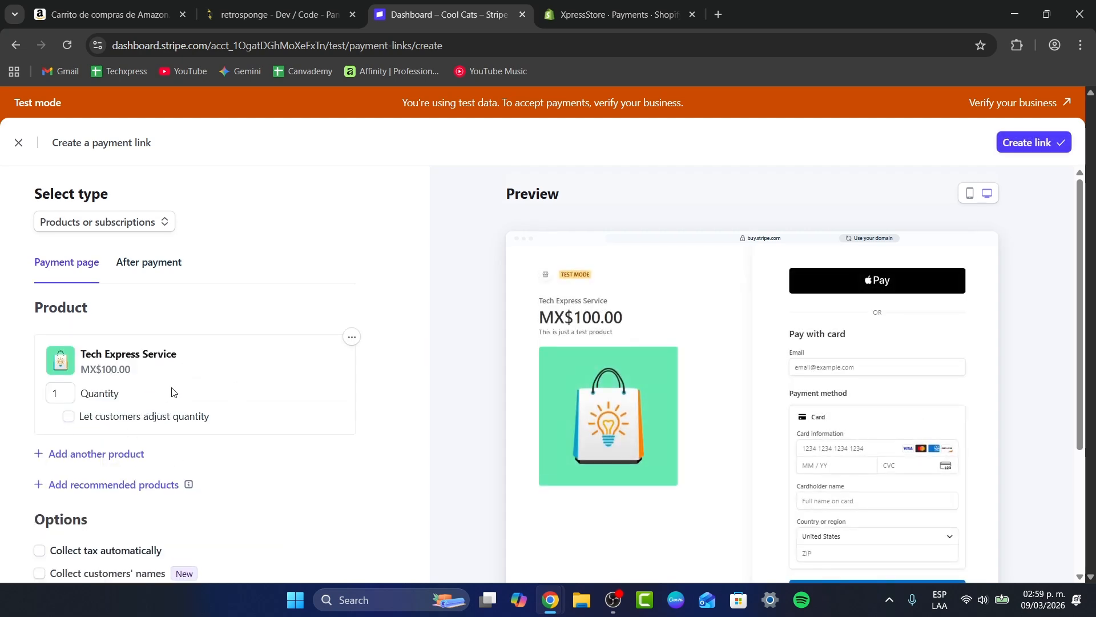
pyautogui.scroll(-3, 344, 427)
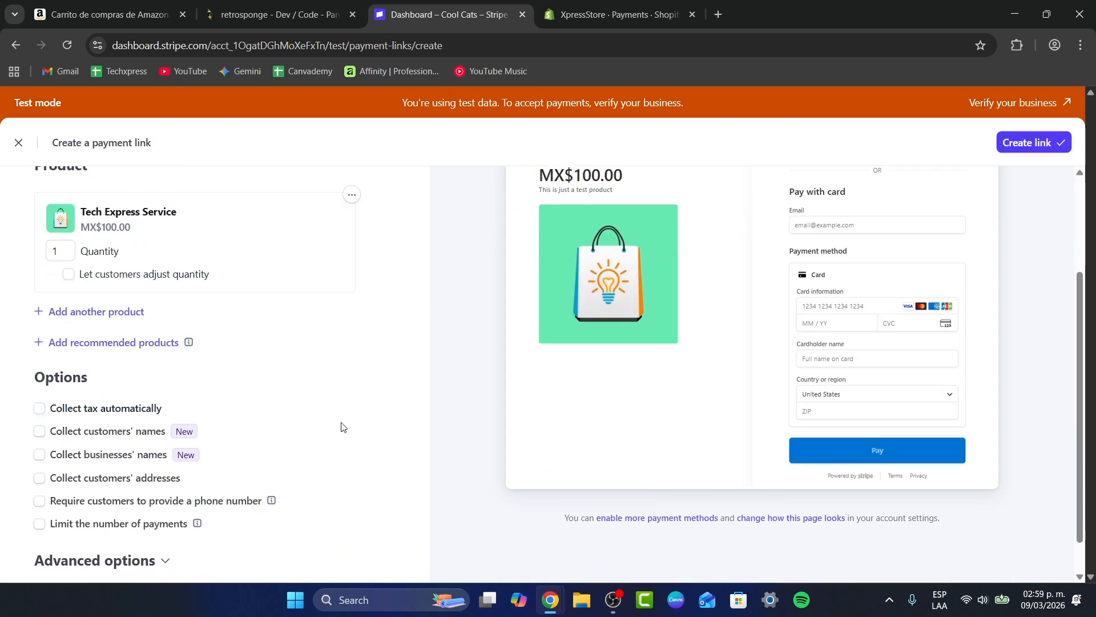
pyautogui.click(1039, 147)
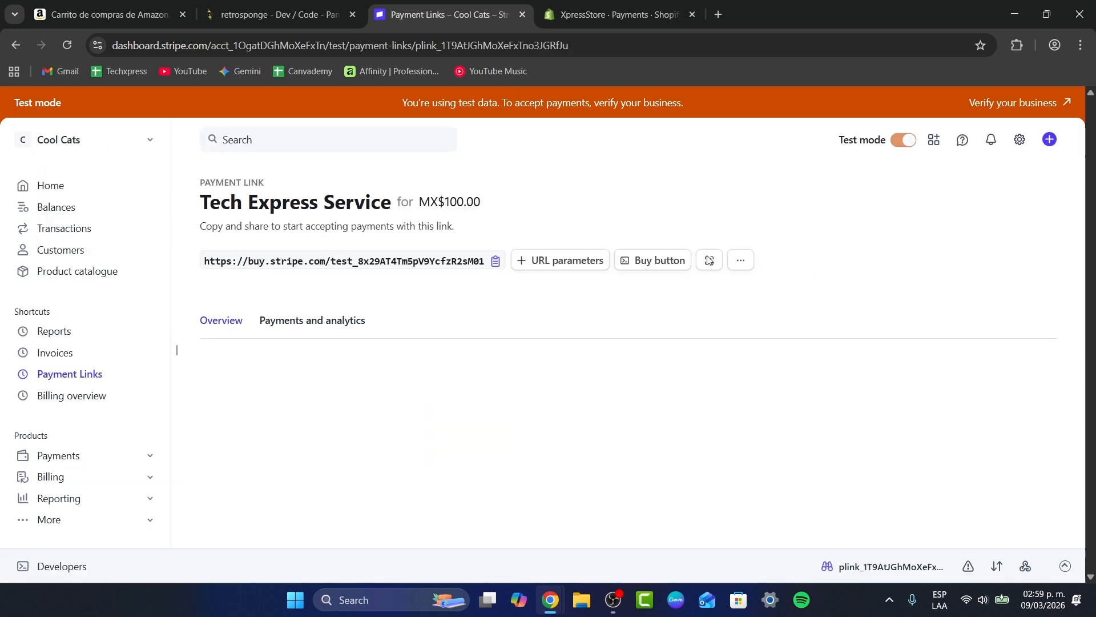
# Copy the new Stripe payment link into the payment instructions in Shopify, with an empty line above it
pyautogui.click(495, 261)
pyautogui.hotkey('ctrl', 'Tab')
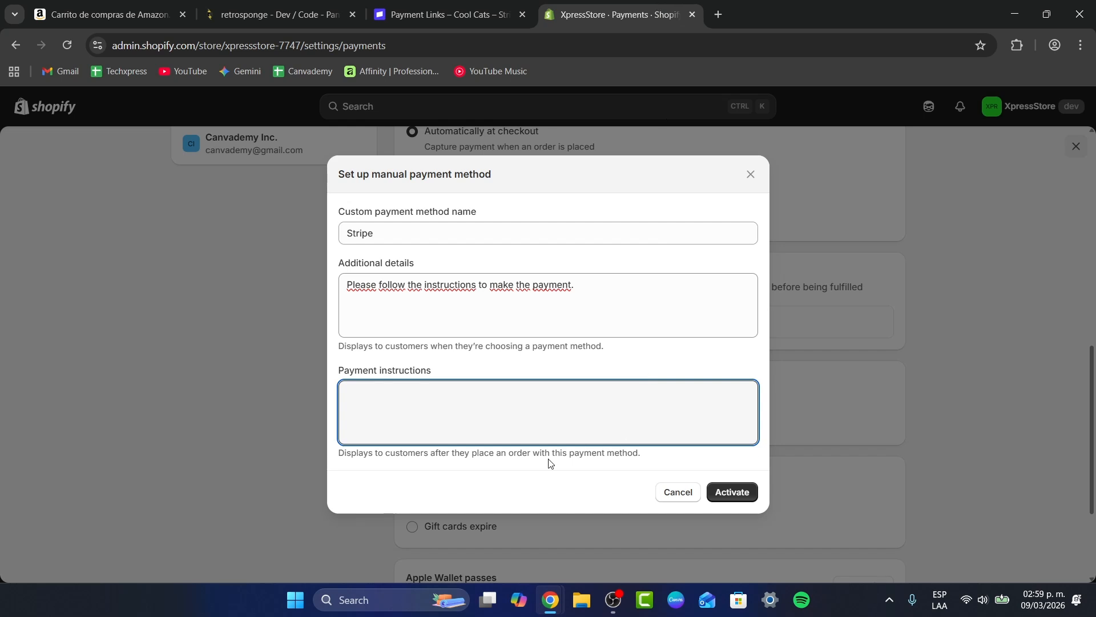
pyautogui.hotkey('ctrl', 'v')
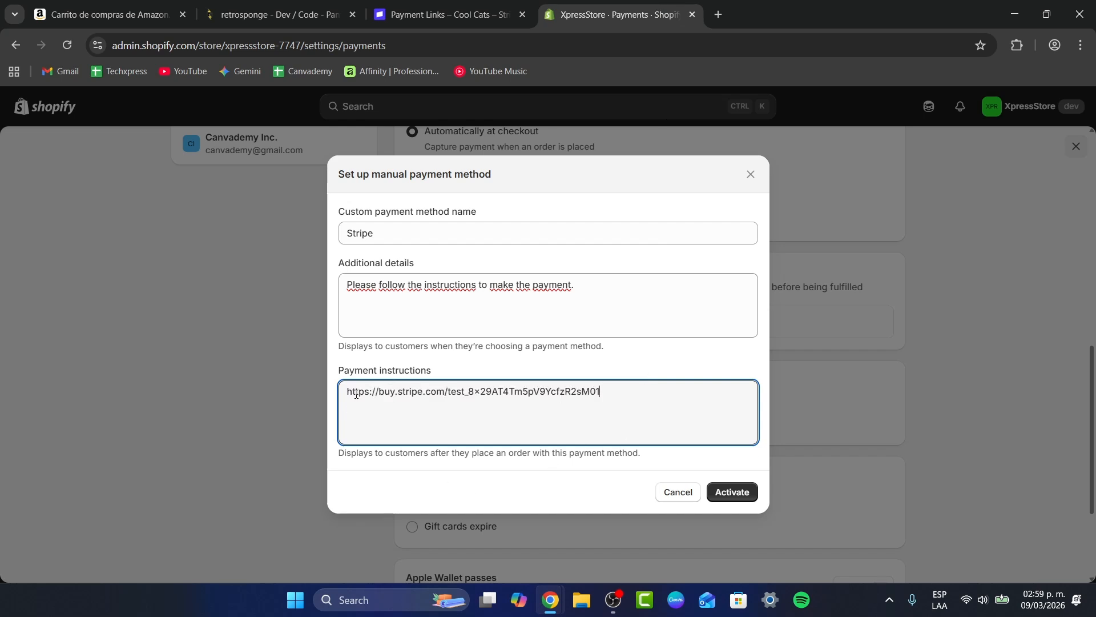
pyautogui.press('Return')
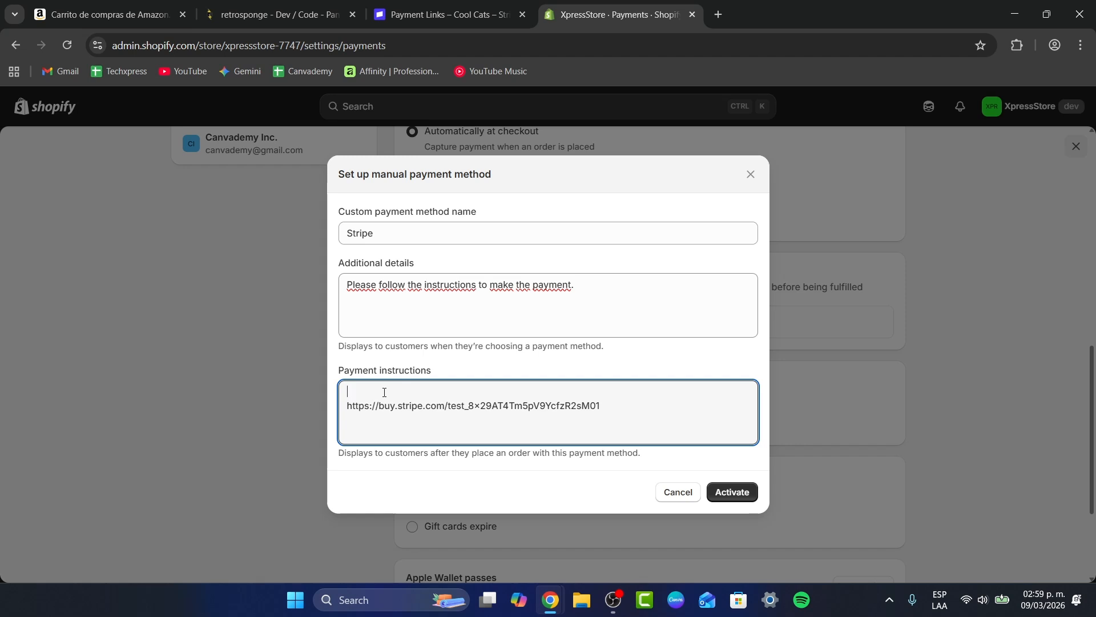
# Review the product, payment methods and details of the new payment link in Stripe, and return to Shopify
pyautogui.hotkey('ctrl', 'shift', 'Tab')
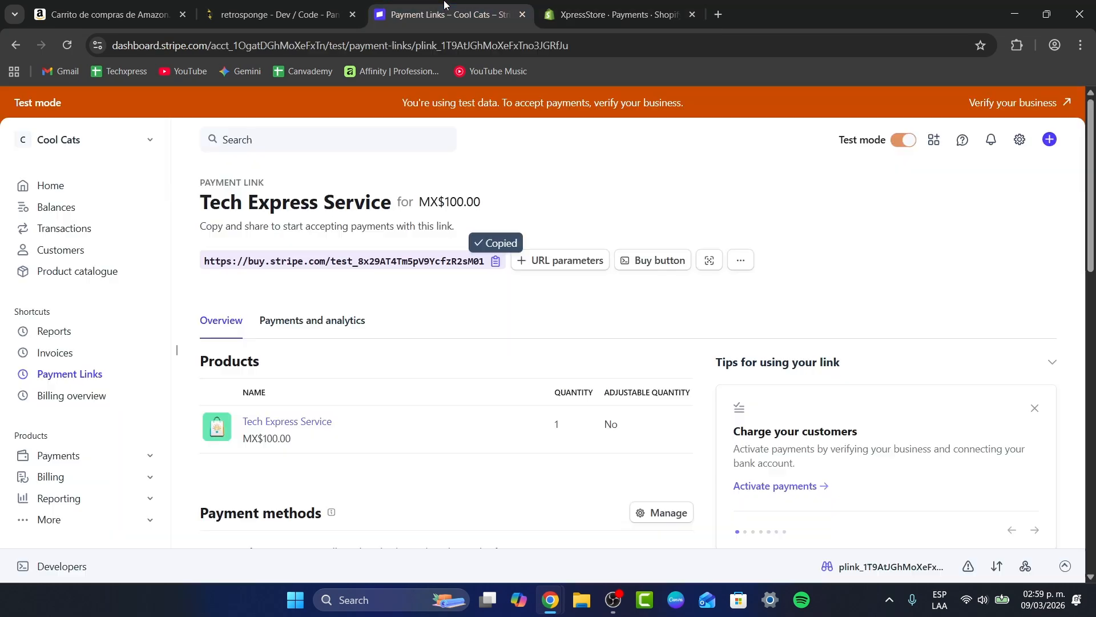
pyautogui.scroll(-4, 722, 445)
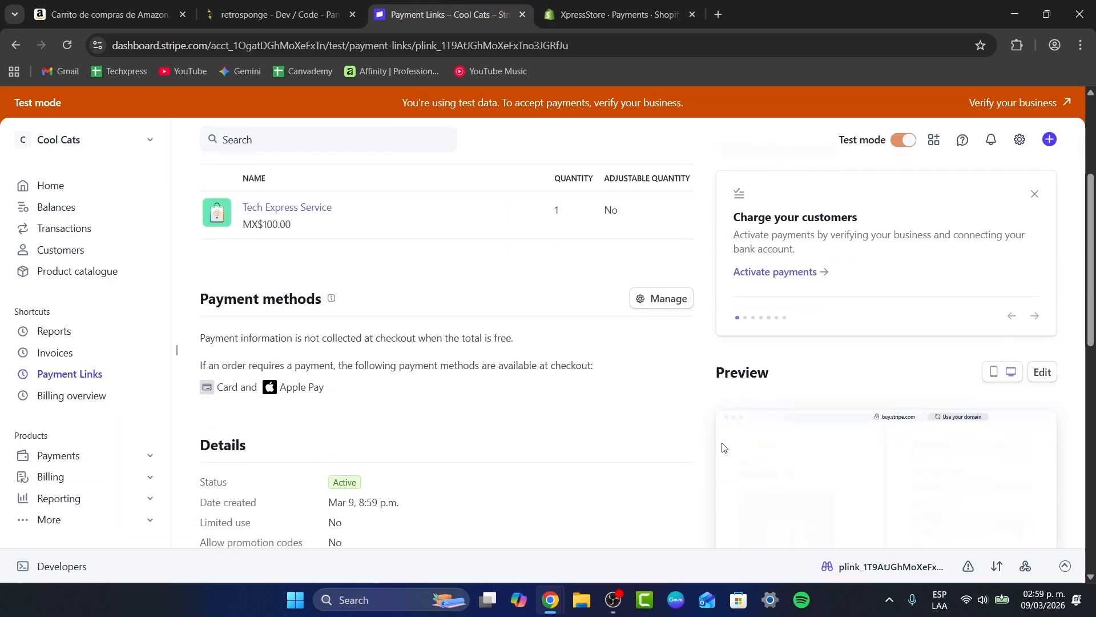
pyautogui.scroll(-2, 711, 469)
pyautogui.scroll(8, 661, 384)
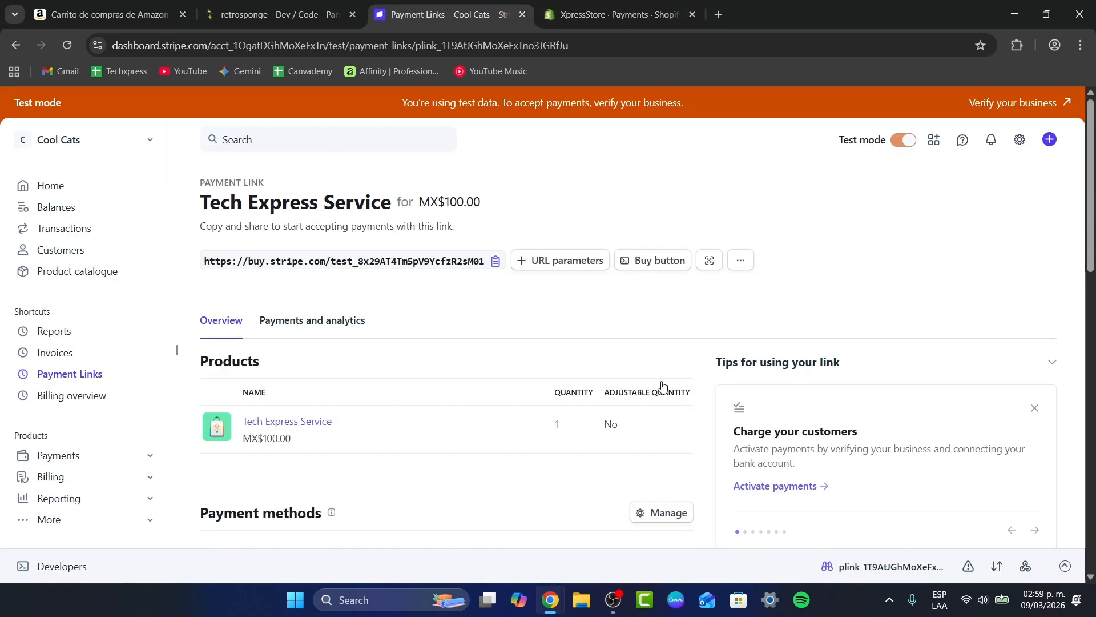
pyautogui.click(605, 6)
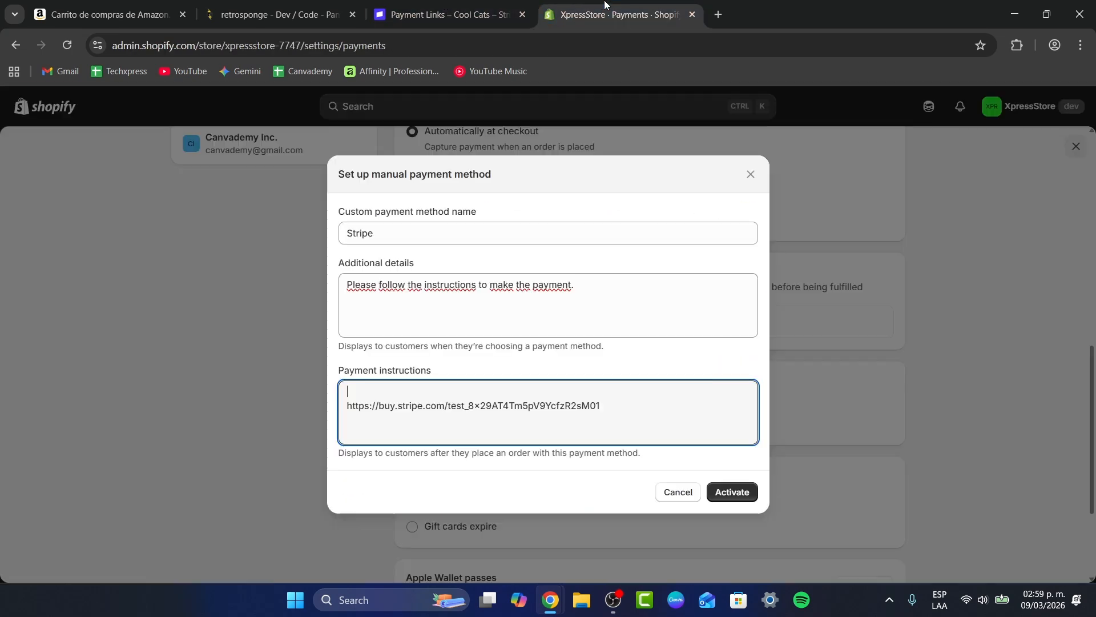
# Replace the pasted link in the payment instructions with the line "1. send the product you'd to like to purchase"
pyautogui.tripleClick(342, 374)
pyautogui.moveTo(651, 417); pyautogui.dragTo(300, 389)
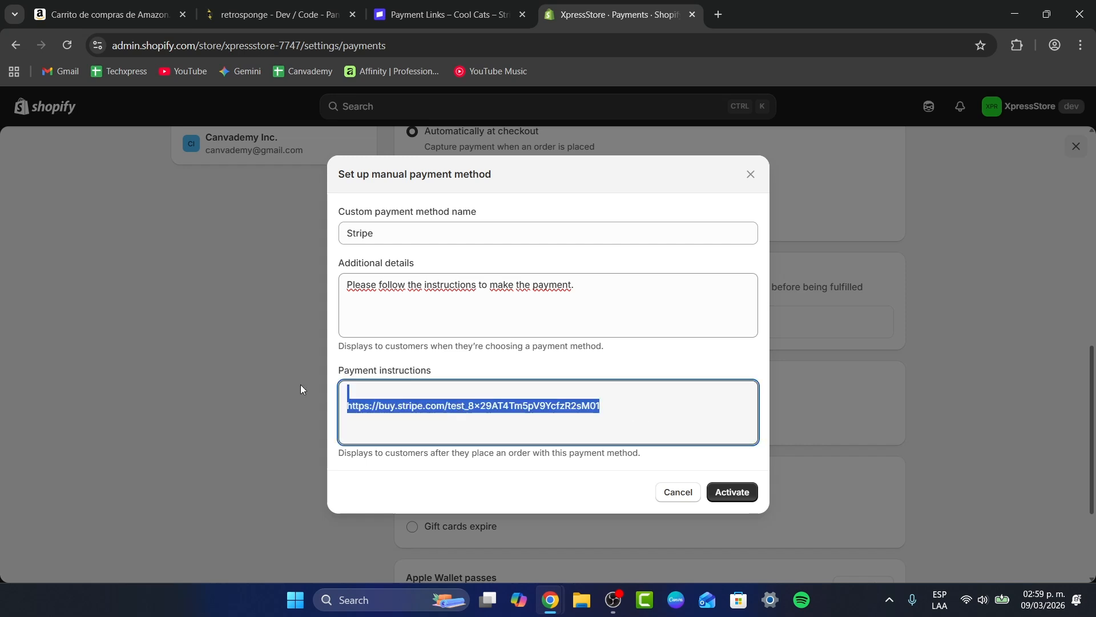
pyautogui.write('1. cont')
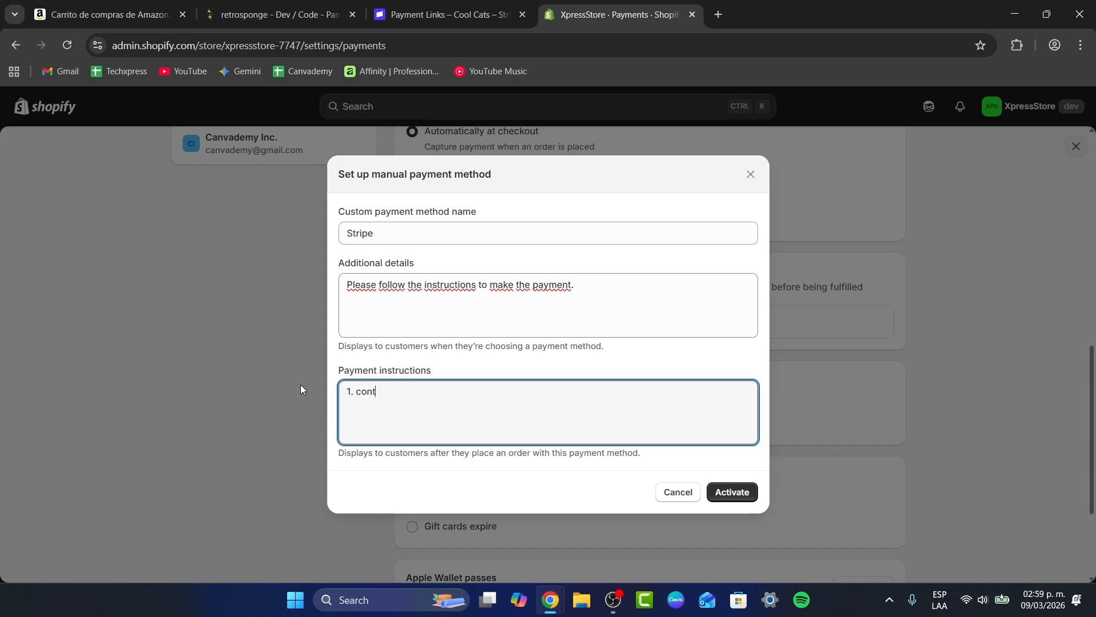
pyautogui.write('act')
pyautogui.press('BackSpace')
pyautogui.press('BackSpace')
pyautogui.press('BackSpace')
pyautogui.press('BackSpace')
pyautogui.press('BackSpace')
pyautogui.press('BackSpace')
pyautogui.press('BackSpace')
pyautogui.write('send')
pyautogui.press('BackSpace')
pyautogui.write('d the product ')
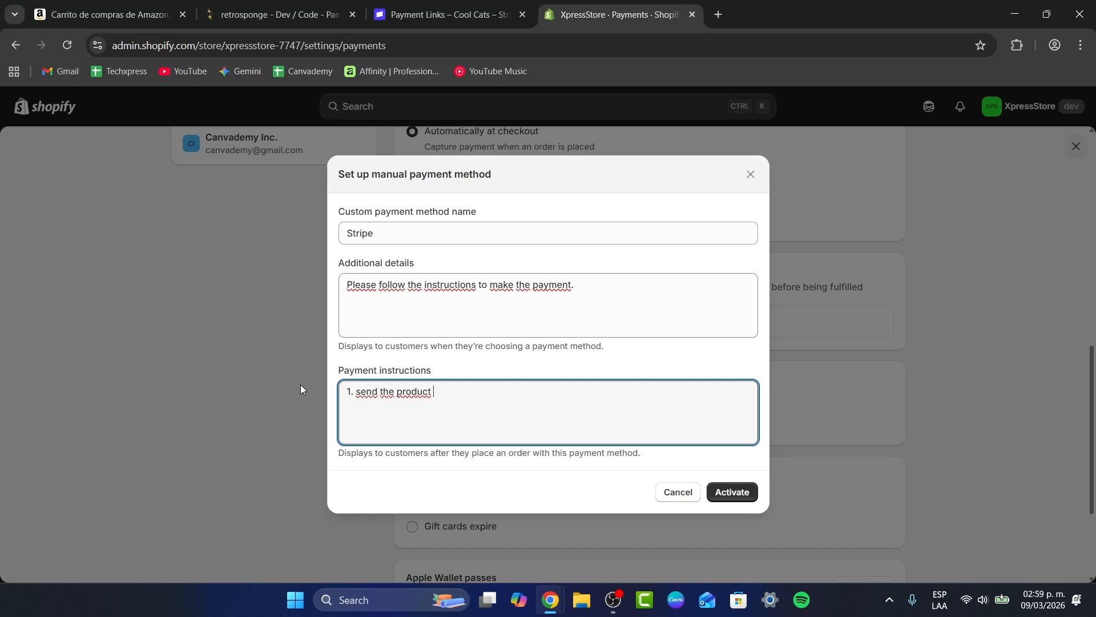
pyautogui.write("you're")
pyautogui.press('BackSpace')
pyautogui.press('BackSpace')
pyautogui.press('BackSpace')
pyautogui.press('BackSpace')
pyautogui.write("'d to like to purchase")
pyautogui.press('Return')
# Add the second payment instruction "2. pay with the link provided to your email address."
pyautogui.write('2.')
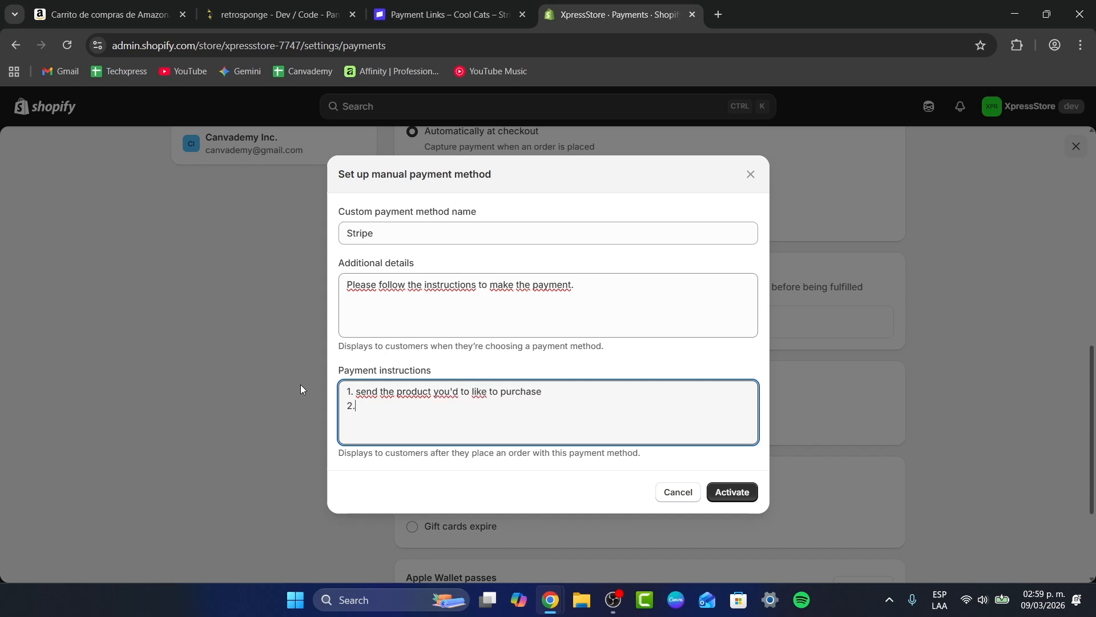
pyautogui.write(' pay wi')
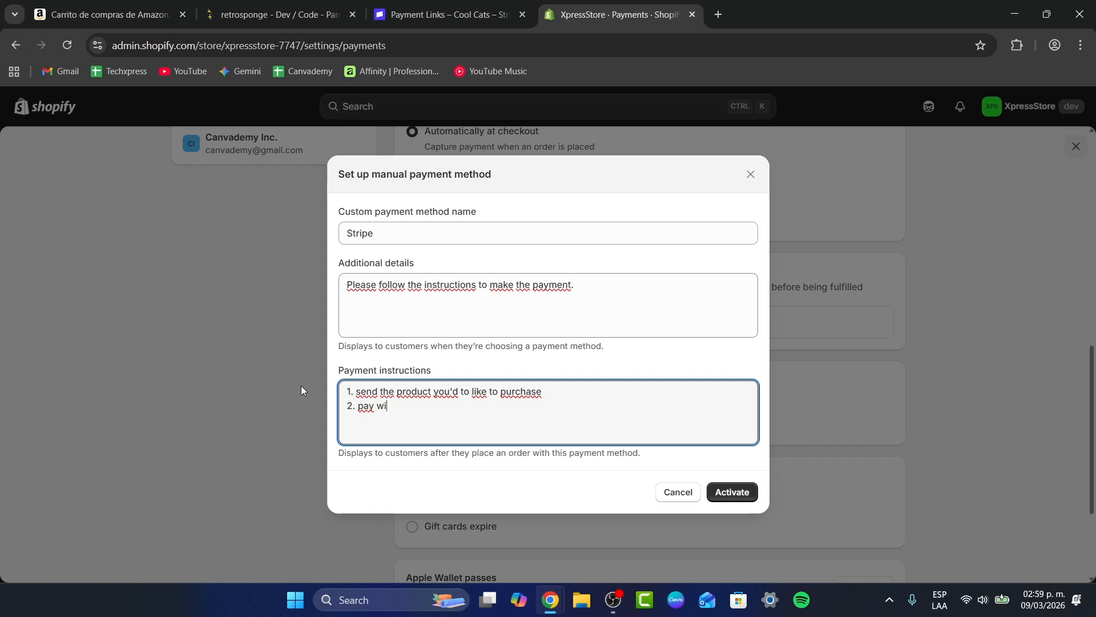
pyautogui.write('th the link provided to your email address.')
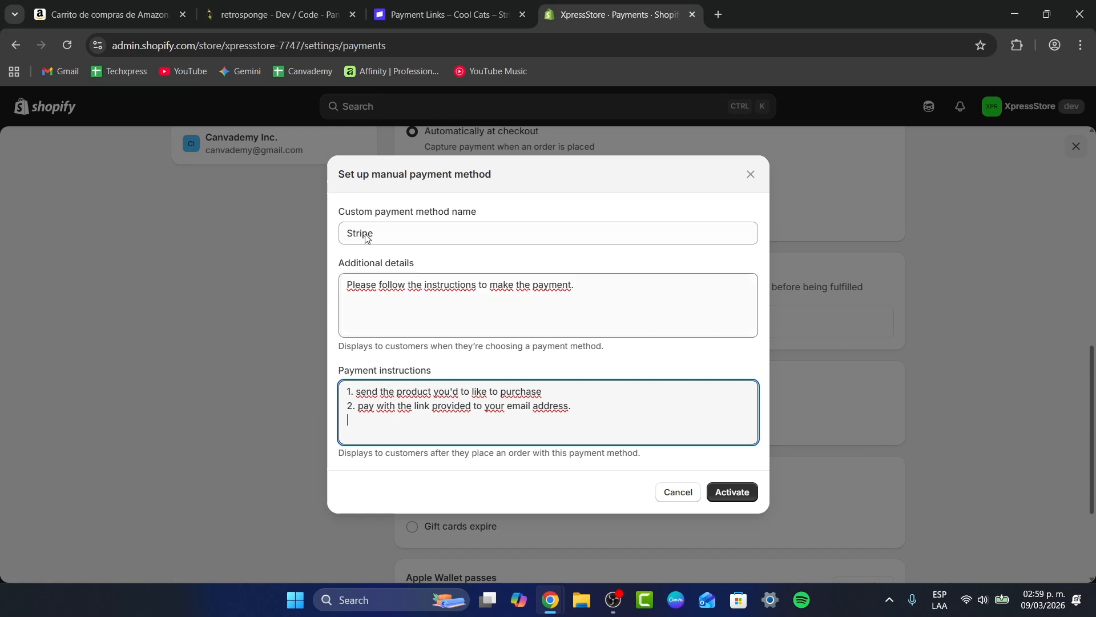
# Check the Tech Express Service payment link in Stripe once more against the written instructions, and return to the manual payment setup
pyautogui.click(434, 7)
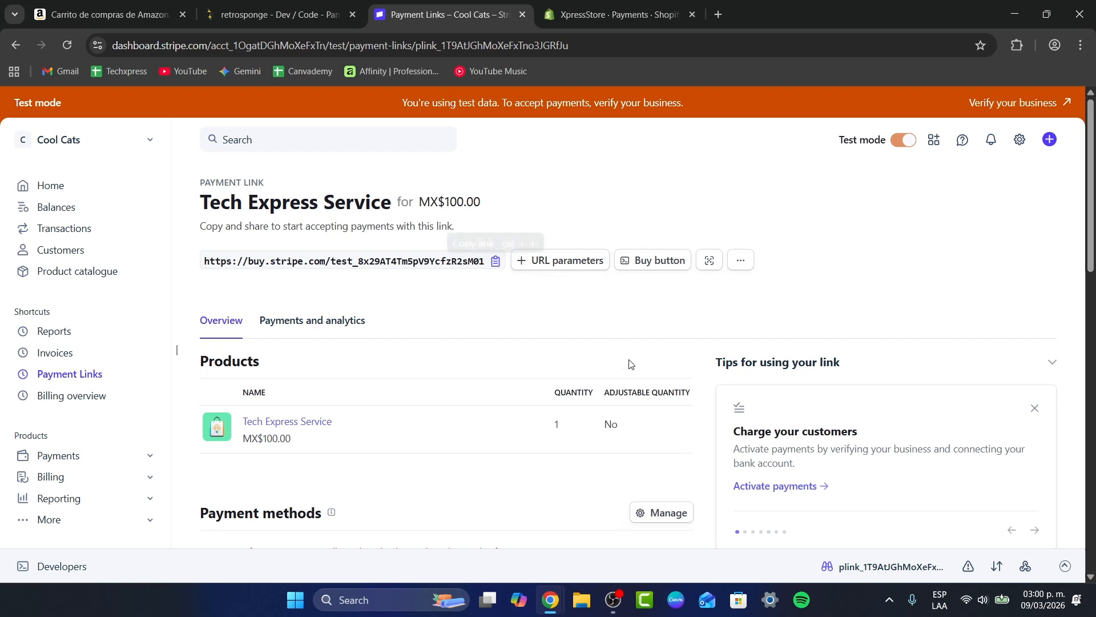
pyautogui.hotkey('ctrl', 'Tab')
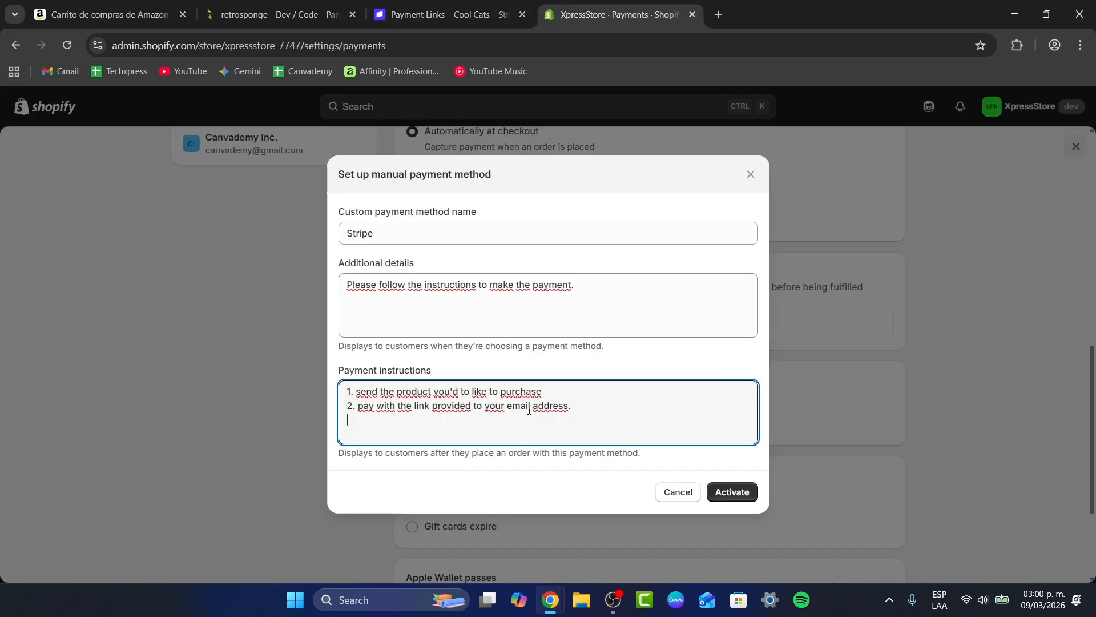
pyautogui.click(506, 5)
pyautogui.scroll(-3, 552, 288)
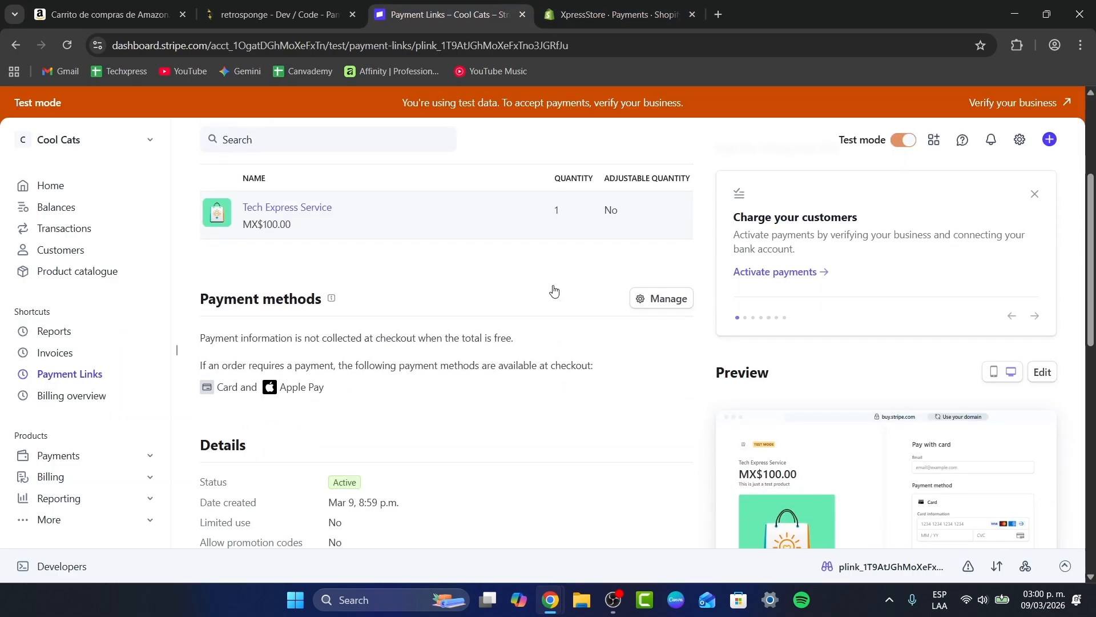
pyautogui.scroll(-4, 553, 290)
pyautogui.scroll(8, 552, 290)
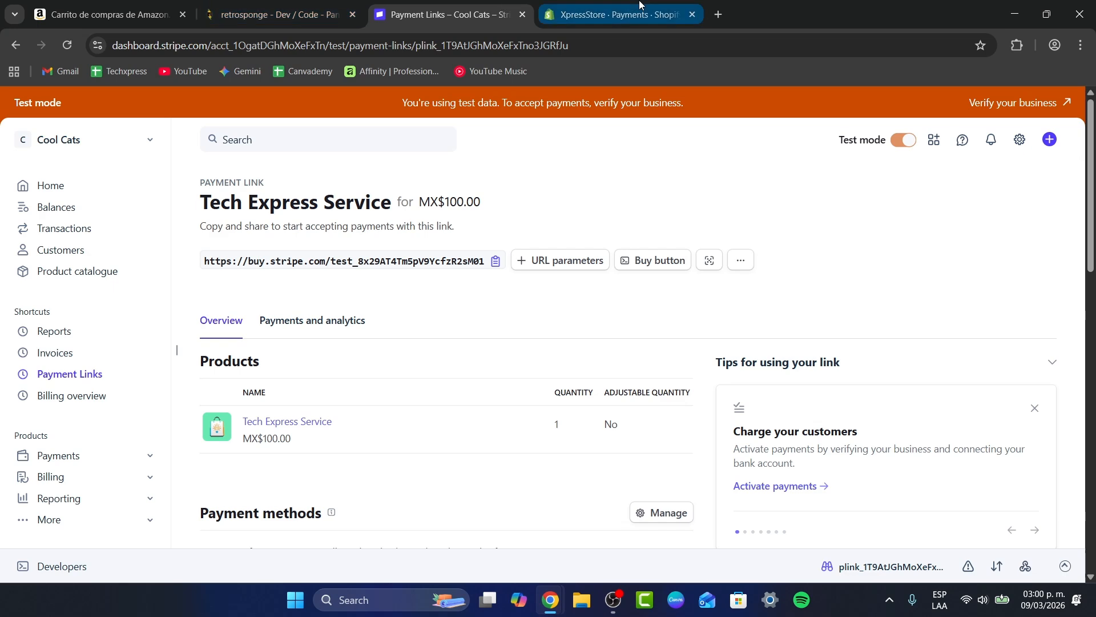
pyautogui.click(614, 14)
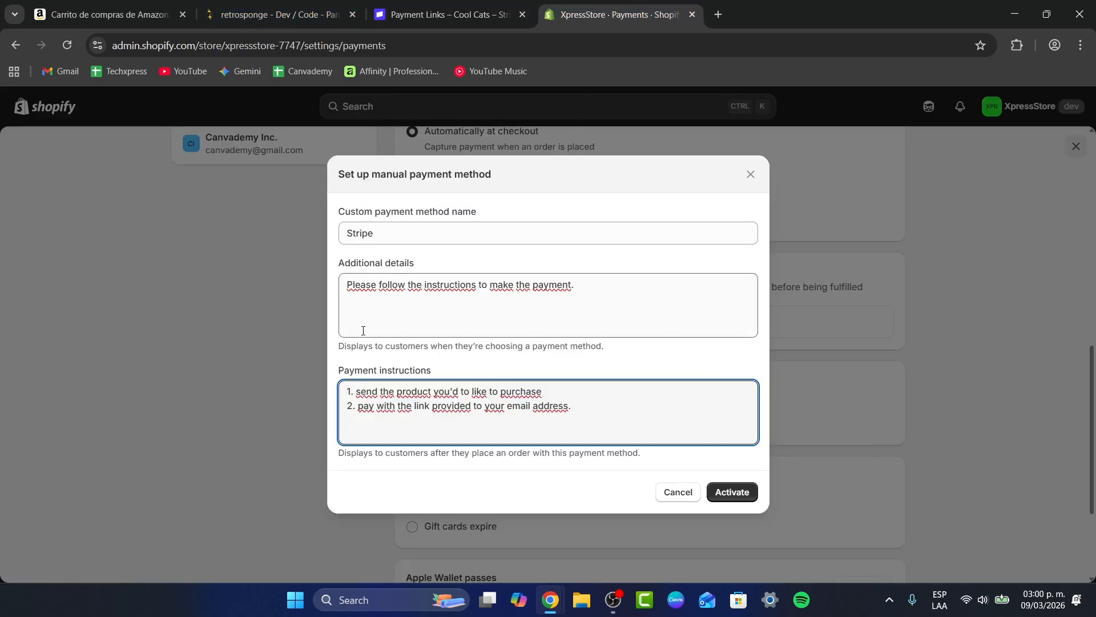
# Close the manual payment method setup without activating it and go back to the Shopify Payments section
pyautogui.click(803, 150)
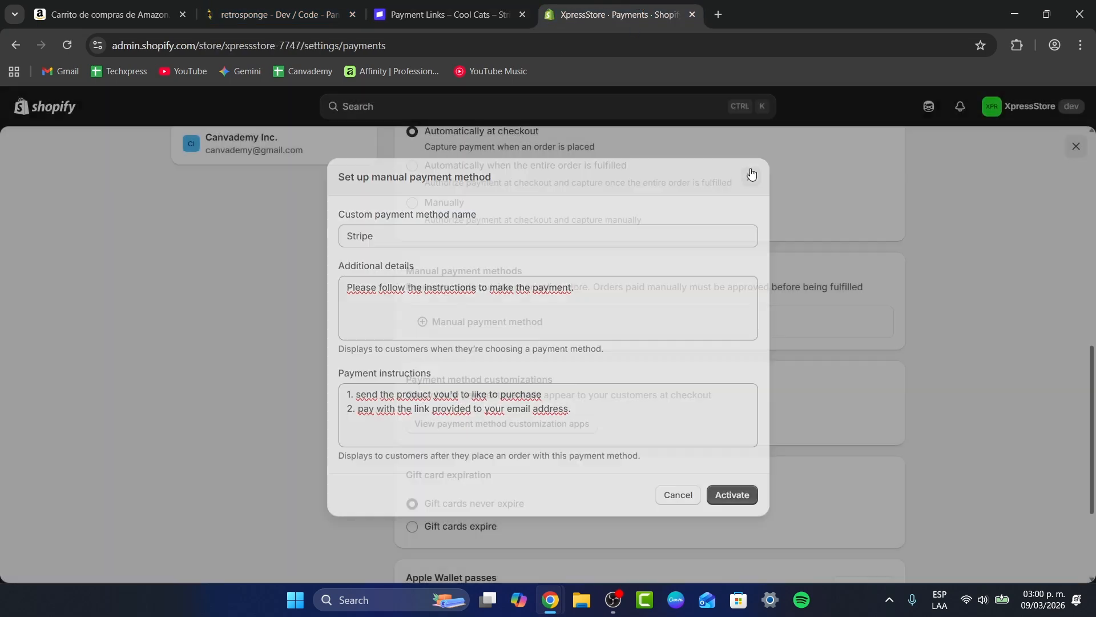
pyautogui.scroll(10, 555, 263)
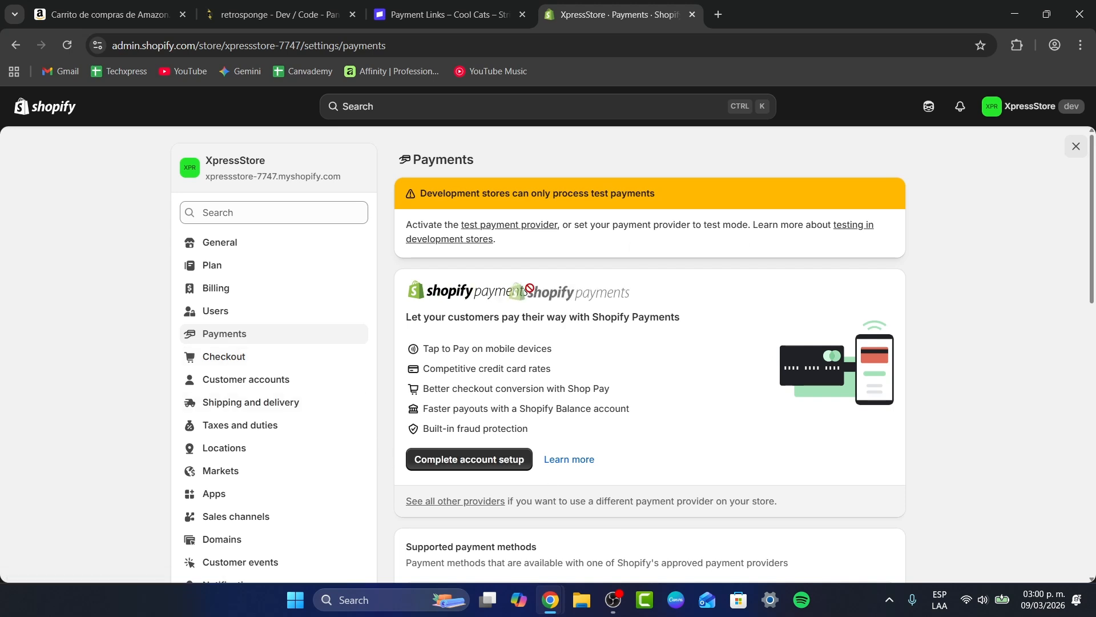
pyautogui.moveTo(713, 325); pyautogui.dragTo(524, 342)
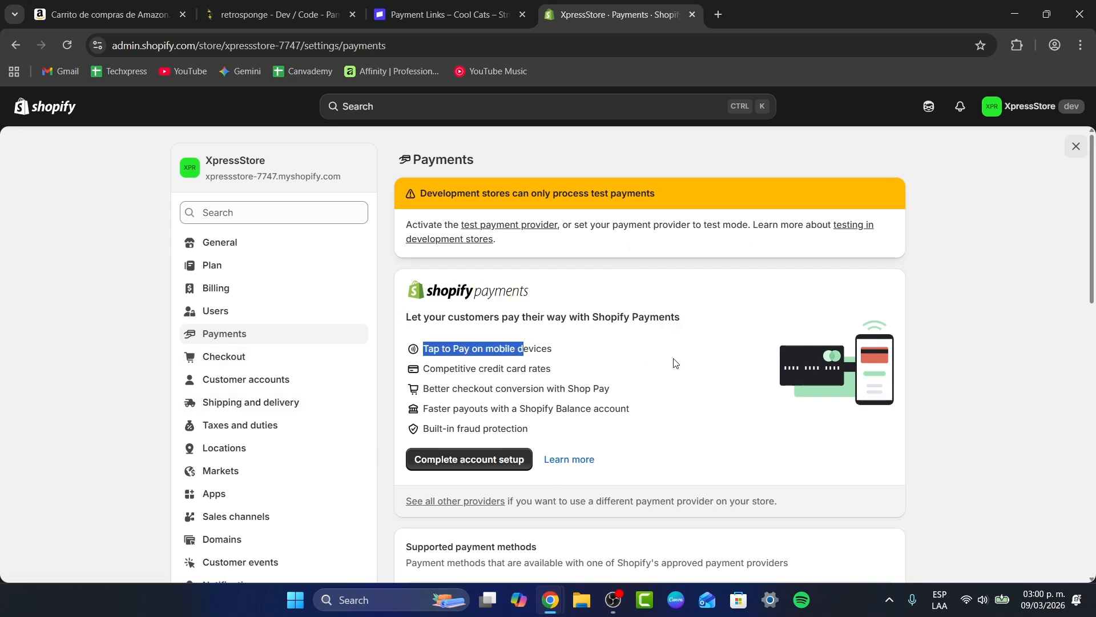